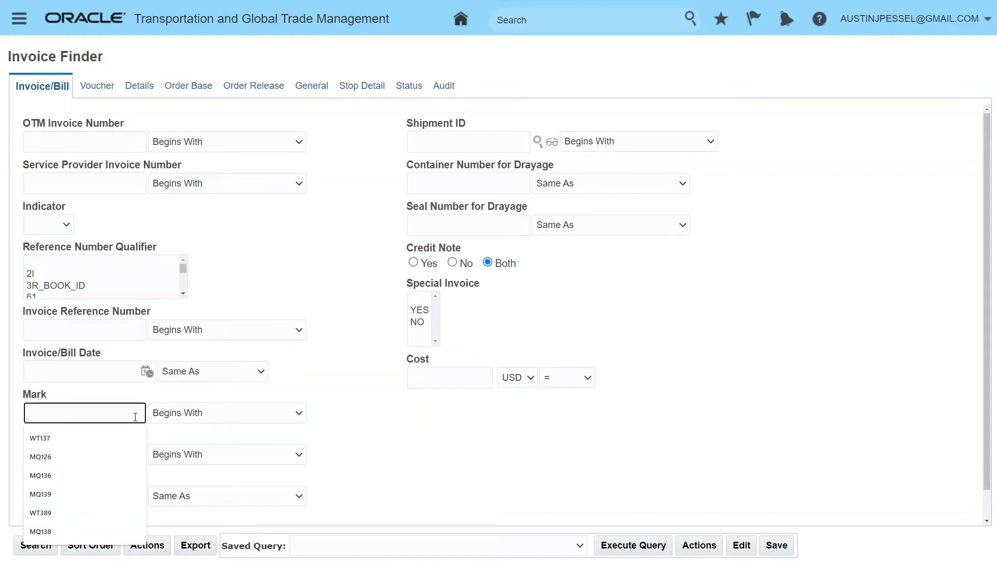
# - Search for invoices whose mark begins with WT389
pyautogui.write('WT')
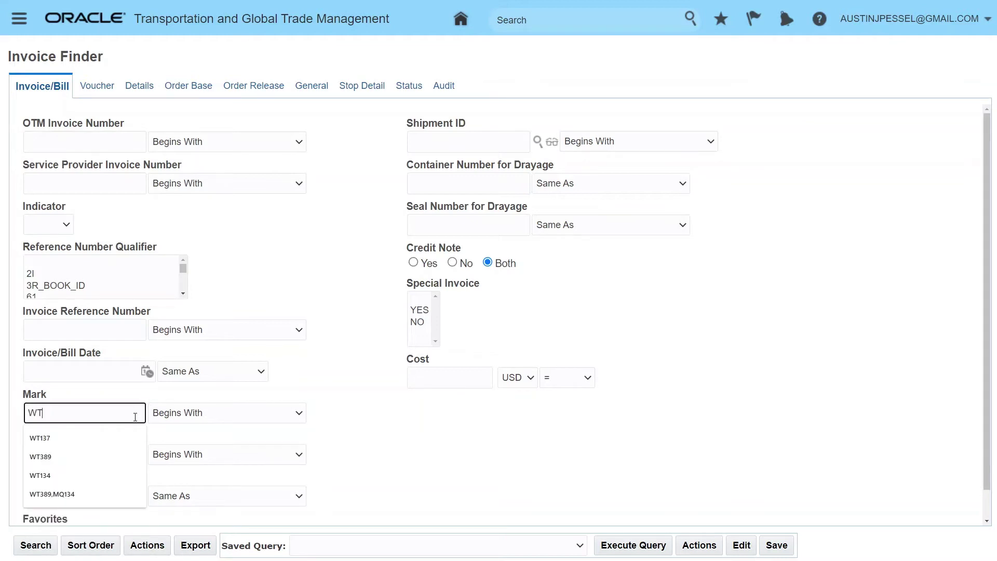
pyautogui.write('389')
pyautogui.press('Return')
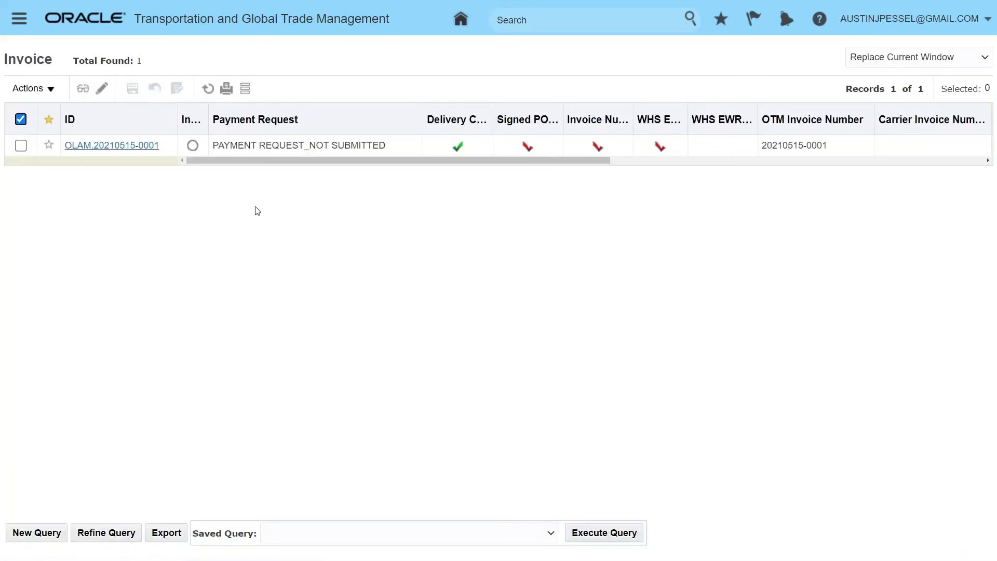
# - Review the invoice's payment request status and its delivery, signed POD, invoice number and WHS indicators
pyautogui.click(312, 147)
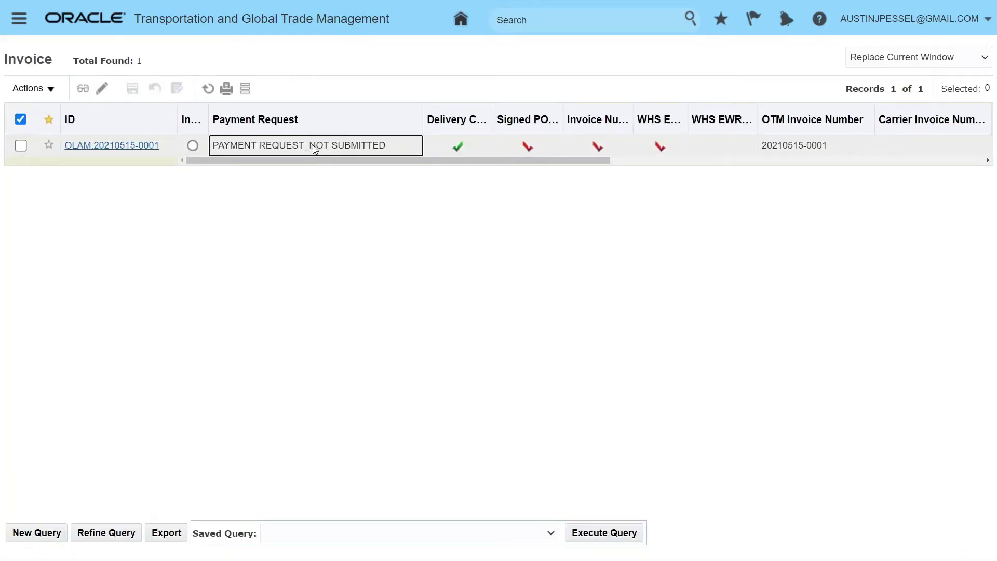
pyautogui.moveTo(314, 148); pyautogui.dragTo(385, 151)
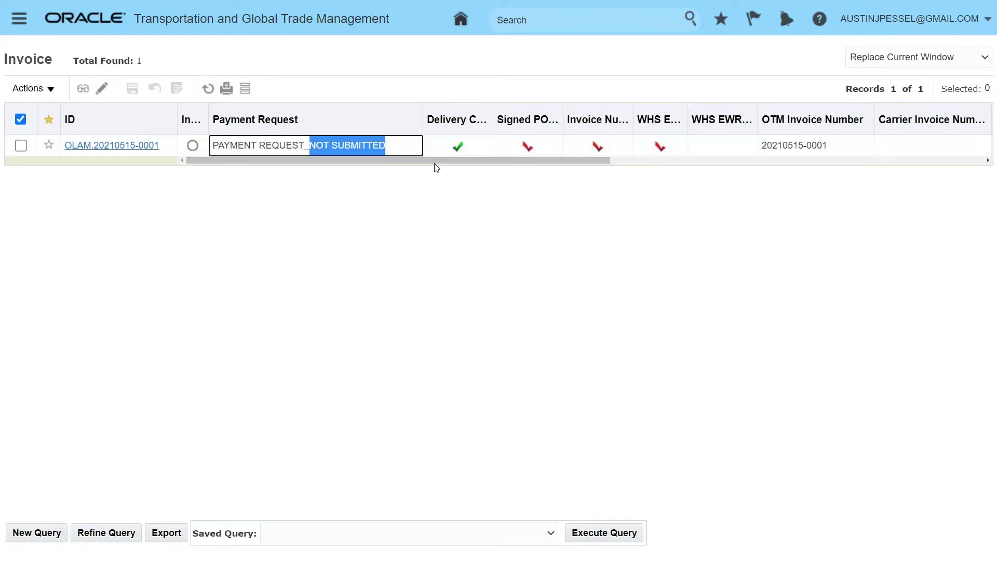
pyautogui.click(474, 148)
pyautogui.click(547, 146)
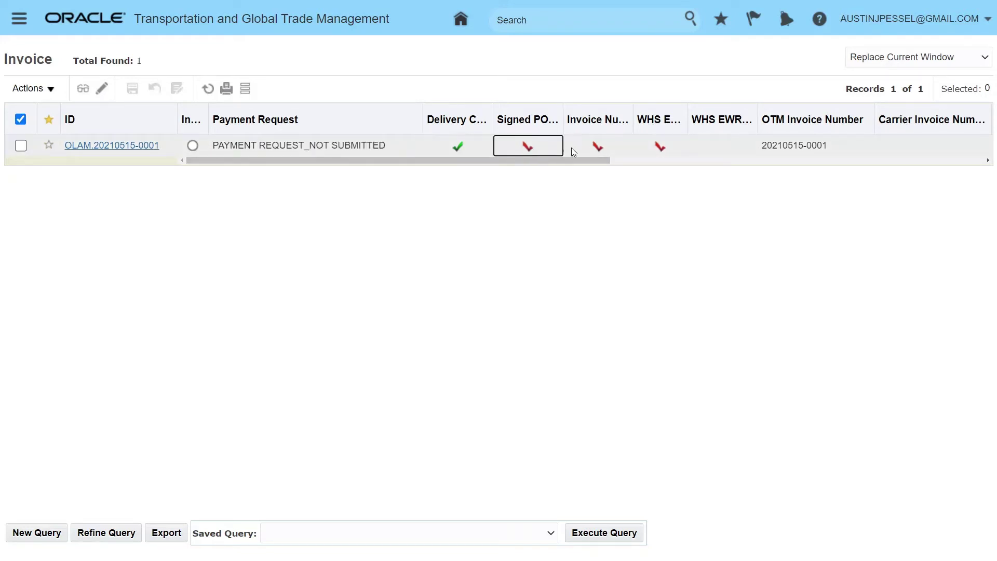
pyautogui.click(577, 148)
pyautogui.click(639, 154)
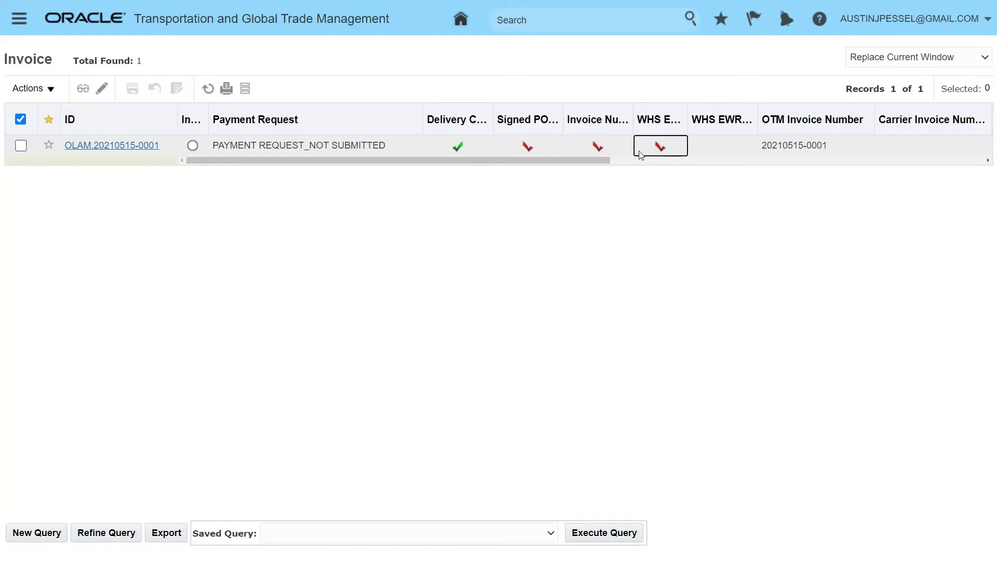
# - Submit a Request Approval action for the found invoice and close the process window
pyautogui.click(21, 147)
pyautogui.click(47, 89)
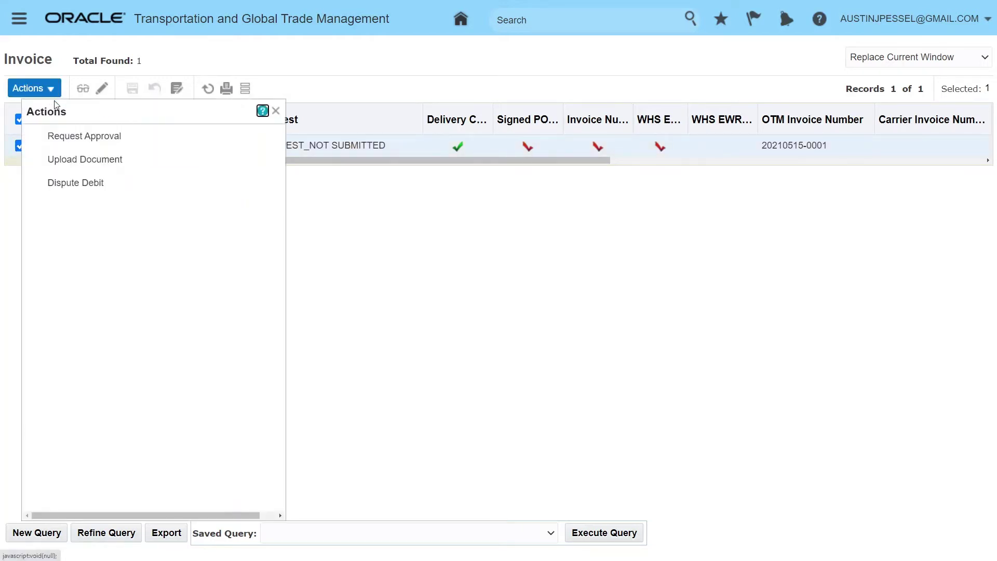
pyautogui.click(69, 136)
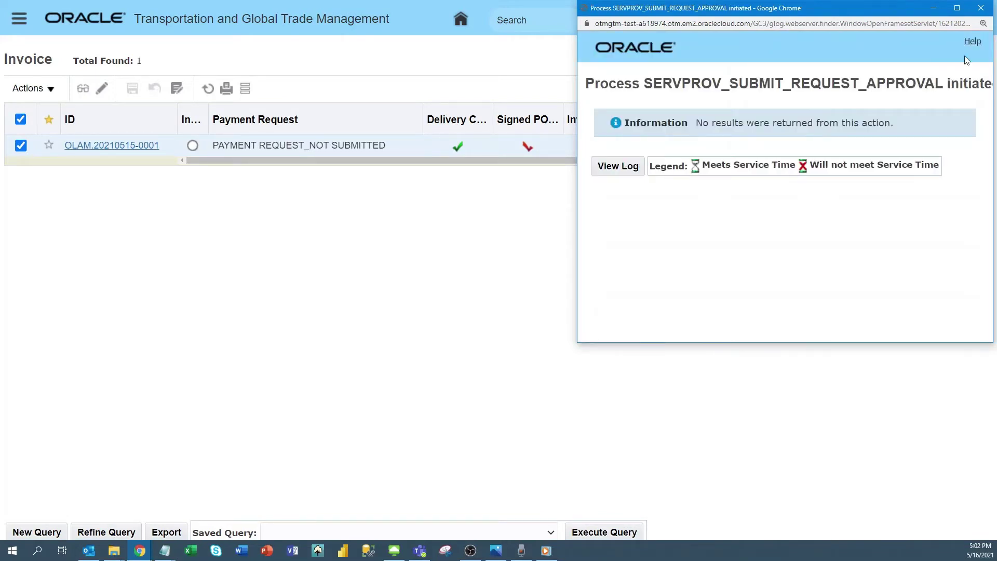
pyautogui.click(980, 7)
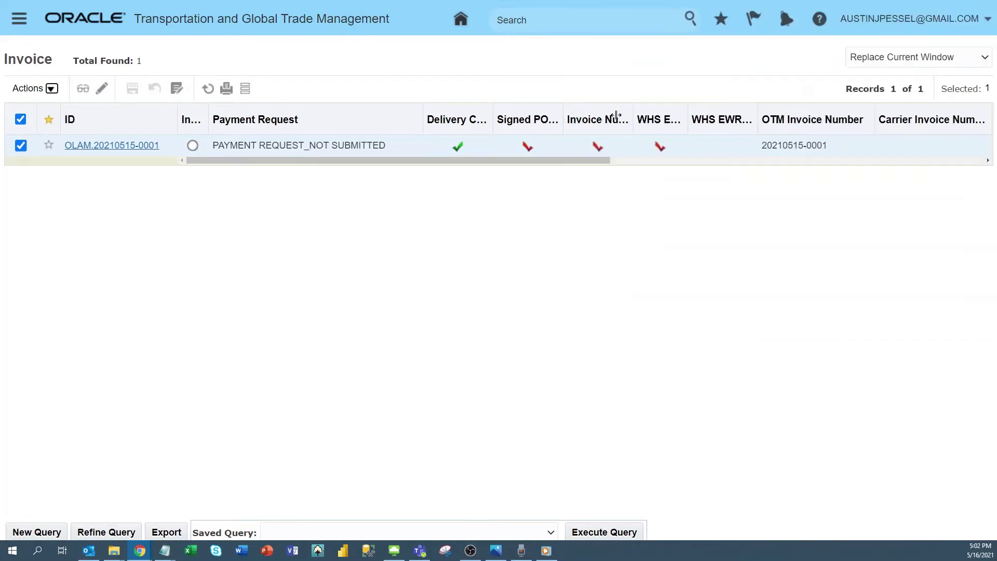
# - Rerun the invoice query and check the payment request status and the signed POD indicator
pyautogui.click(209, 90)
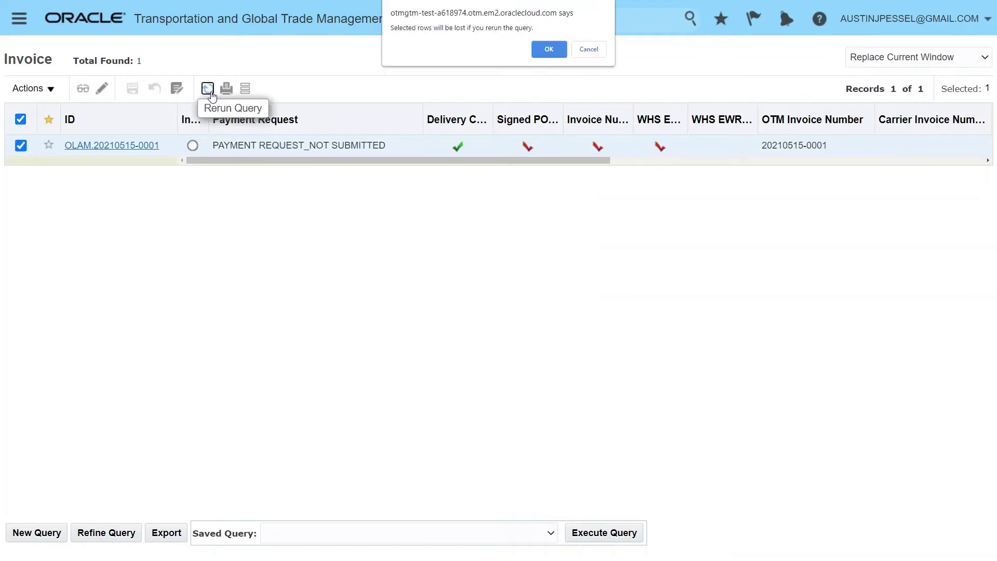
pyautogui.click(547, 52)
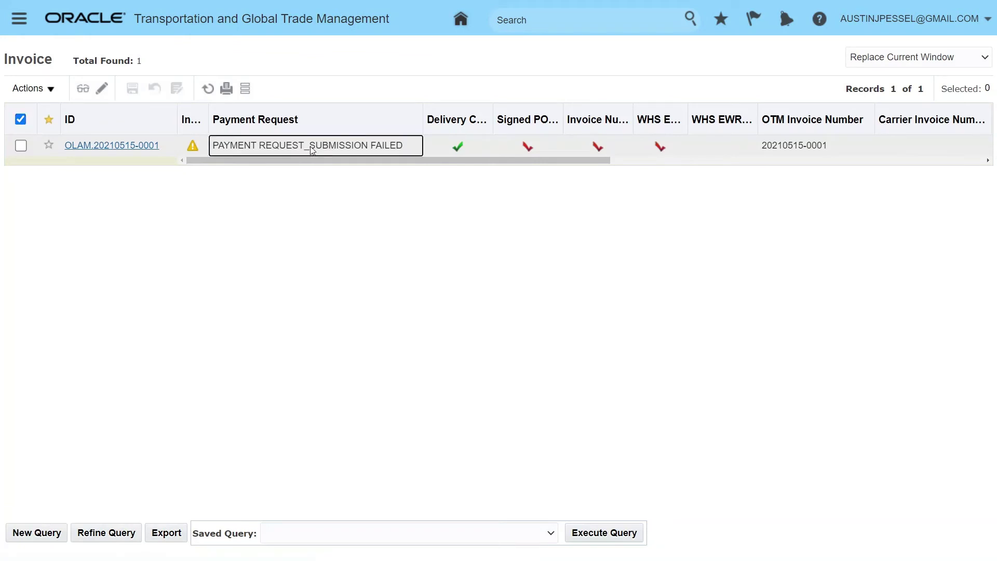
pyautogui.moveTo(311, 150); pyautogui.dragTo(422, 163)
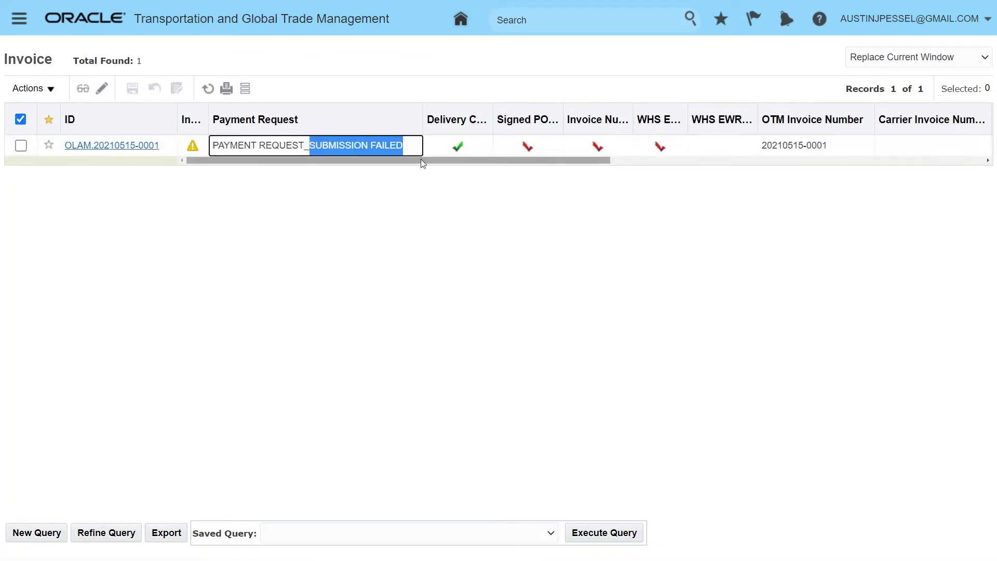
pyautogui.click(504, 147)
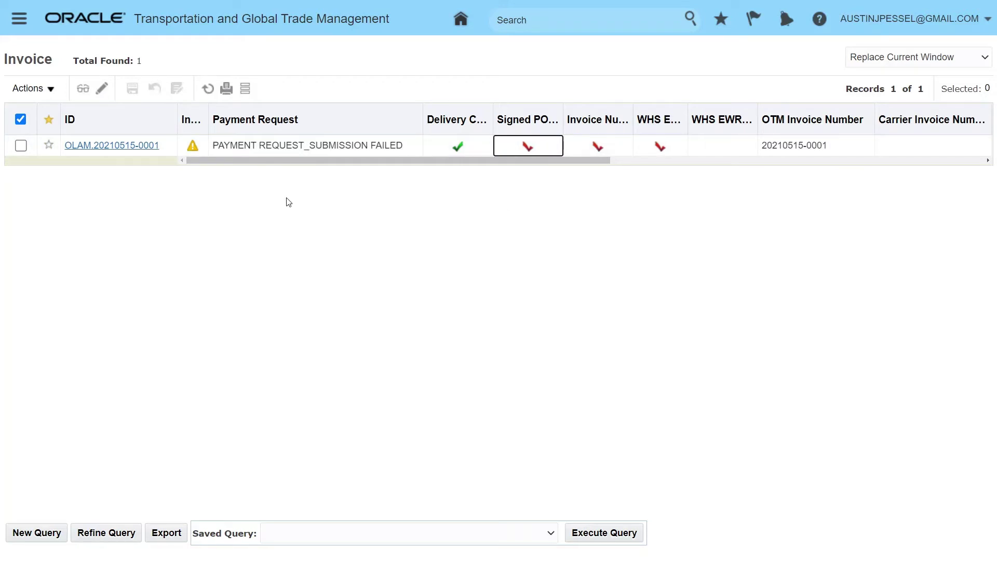
# - Start a document upload for the invoice and choose the file Signed POD.png
pyautogui.click(21, 145)
pyautogui.click(46, 96)
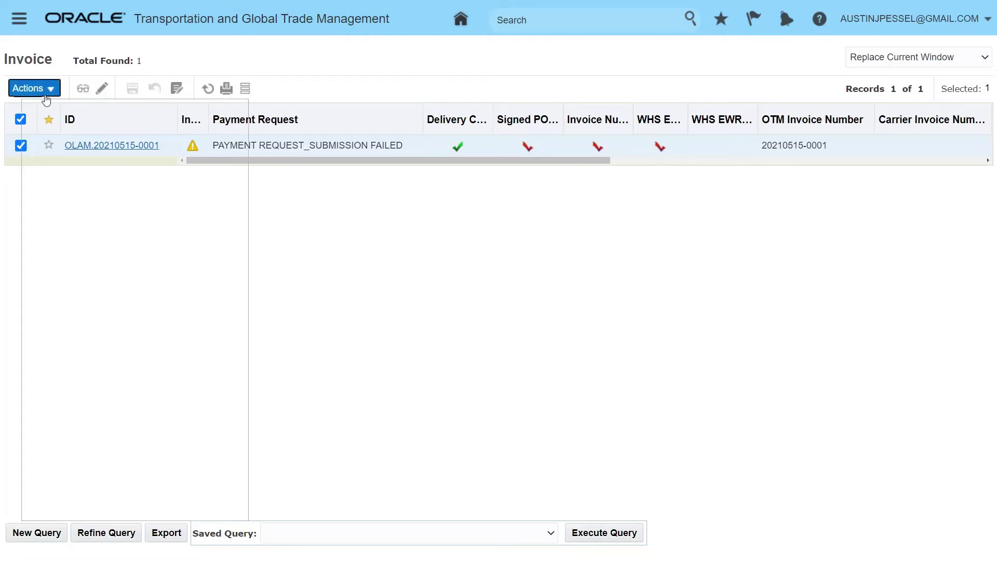
pyautogui.click(70, 163)
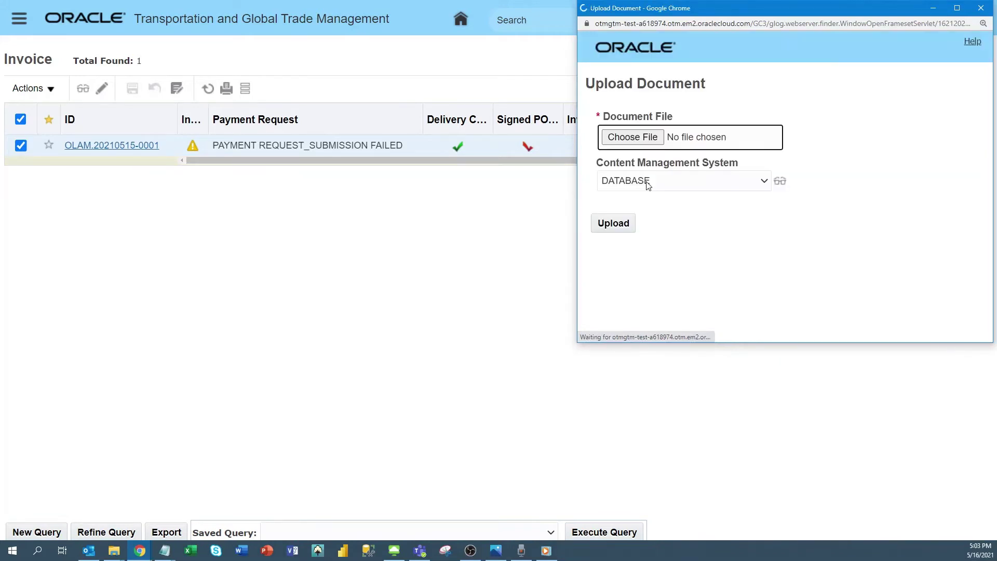
pyautogui.click(646, 141)
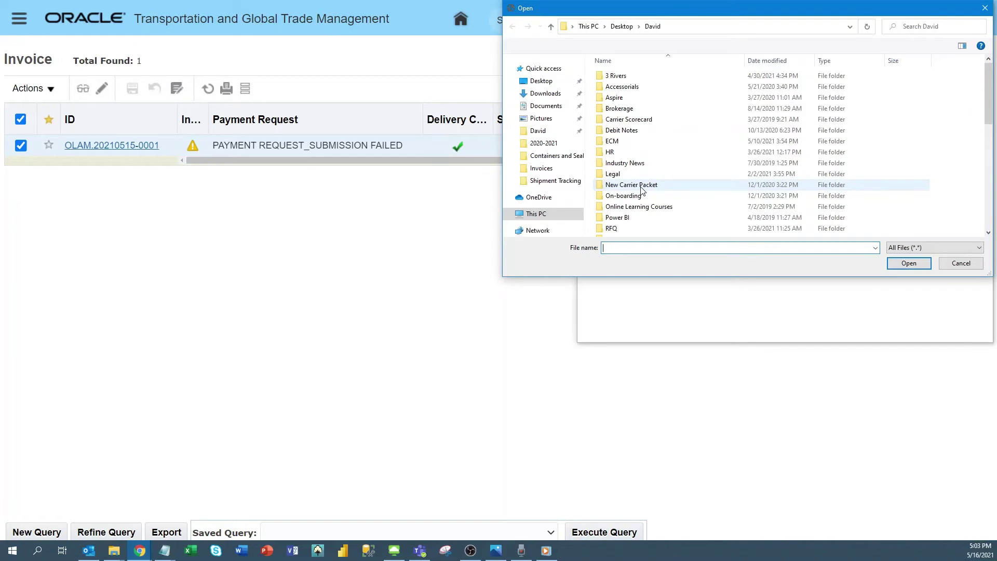
pyautogui.scroll(-5, 642, 191)
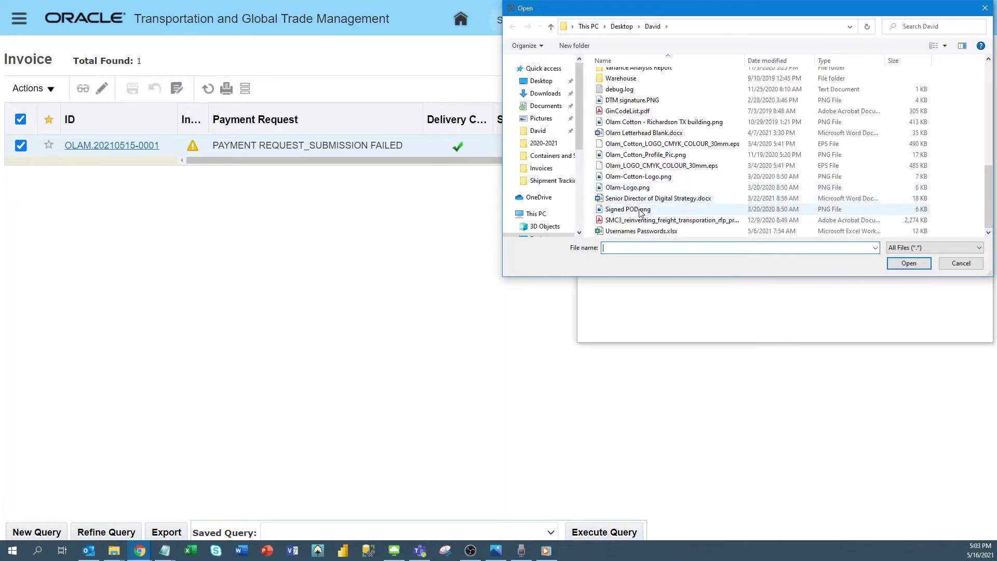
pyautogui.doubleClick(639, 206)
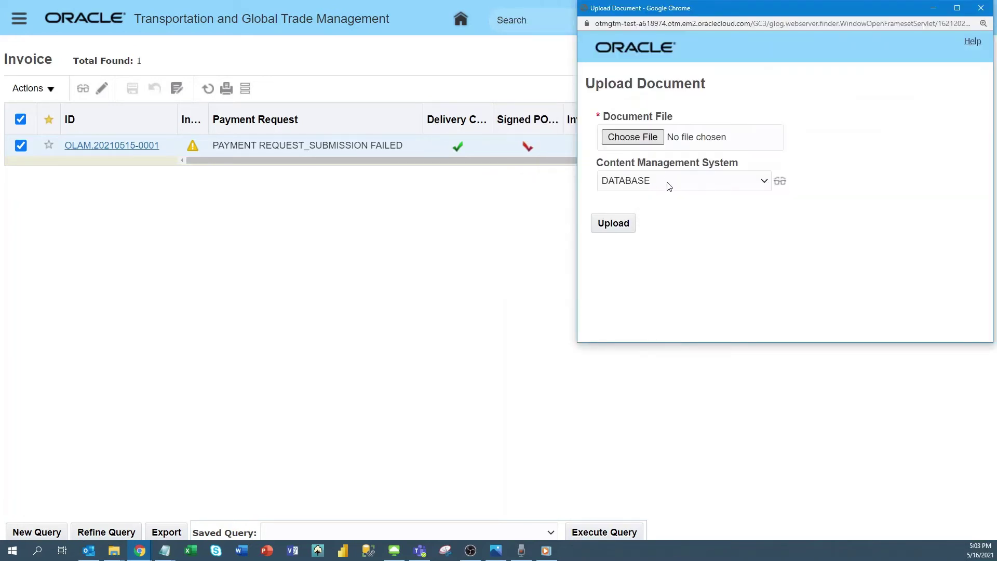
# - Upload the chosen file with SIGNED_POD_BOL as the content management system and close the upload window
pyautogui.click(752, 188)
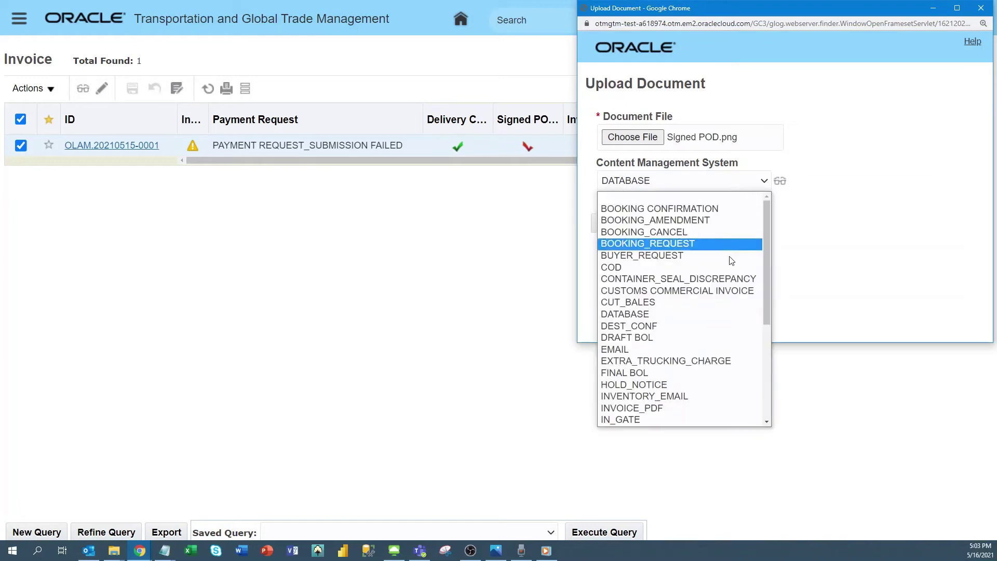
pyautogui.scroll(-3, 717, 278)
pyautogui.click(679, 338)
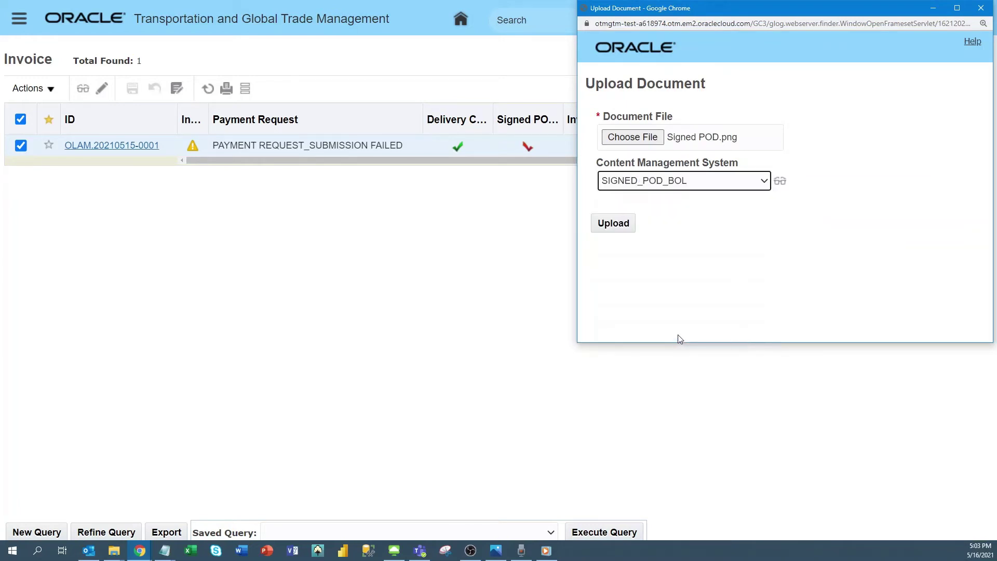
pyautogui.click(622, 231)
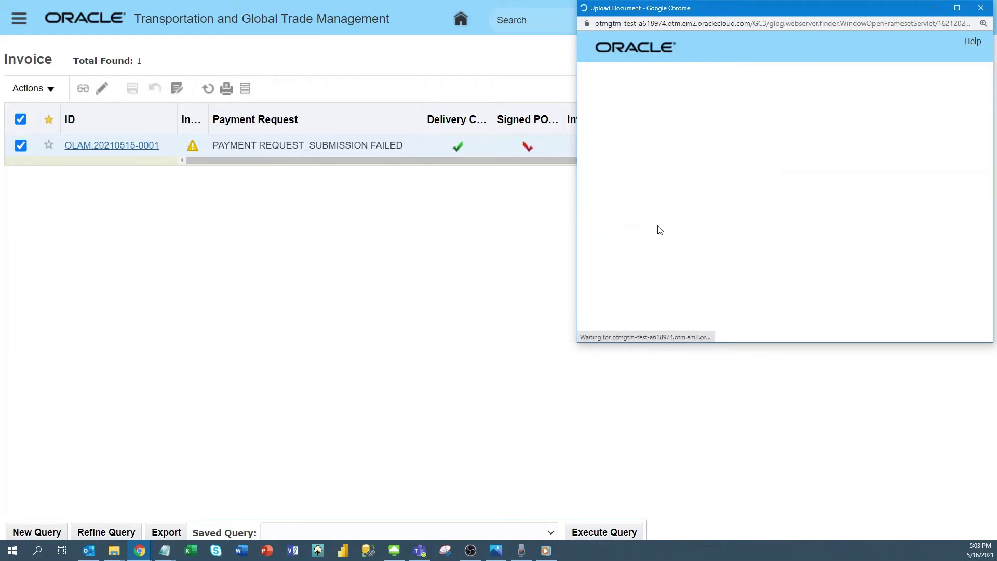
pyautogui.doubleClick(723, 85)
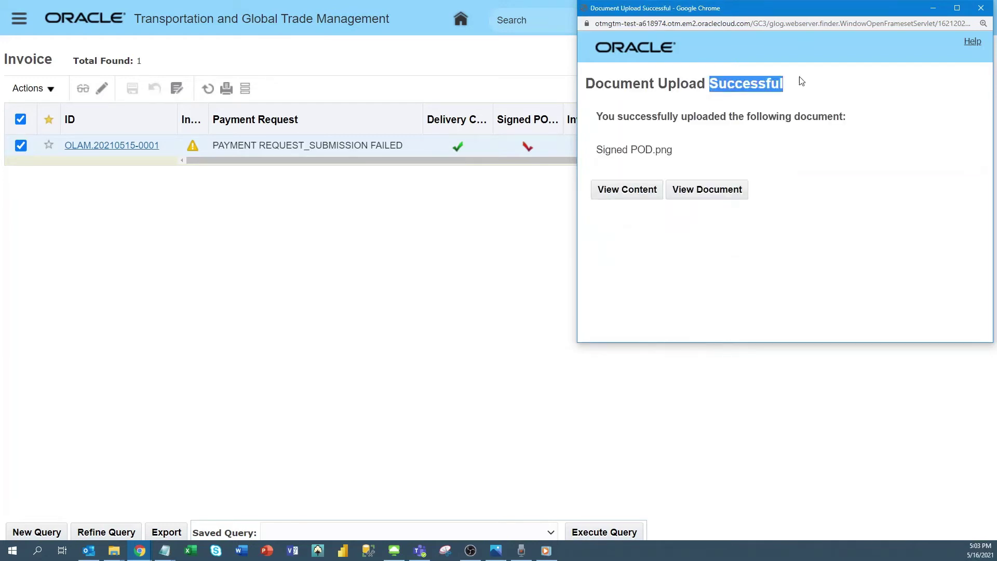
pyautogui.click(980, 10)
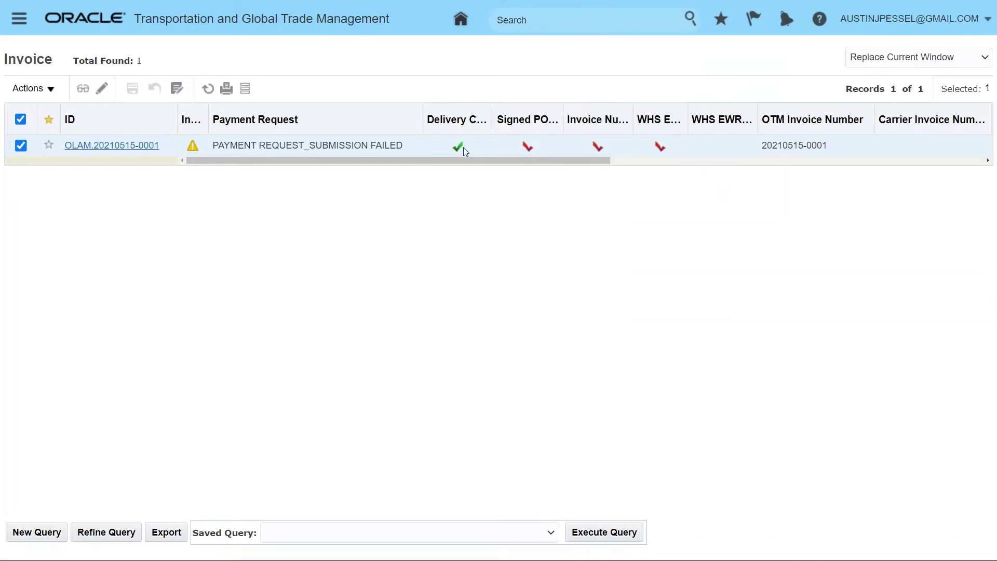
# - Rerun the invoice query and check the signed POD and invoice number indicators
pyautogui.click(208, 90)
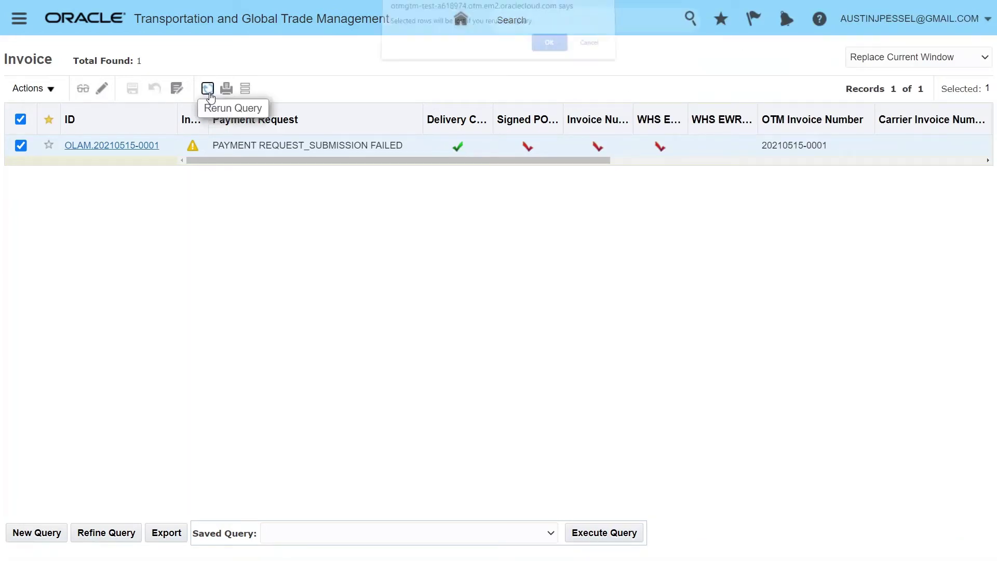
pyautogui.click(550, 49)
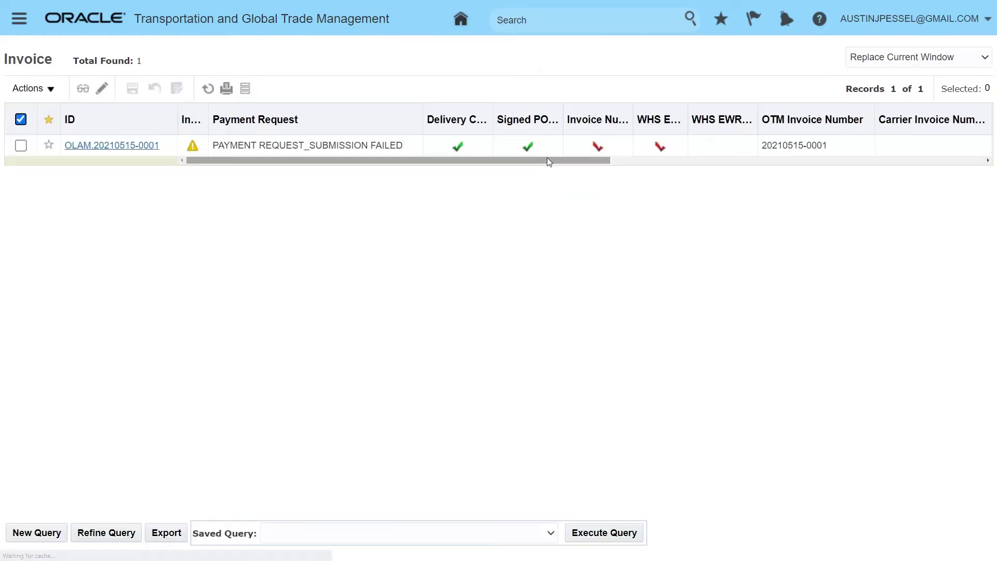
pyautogui.click(544, 150)
pyautogui.click(585, 152)
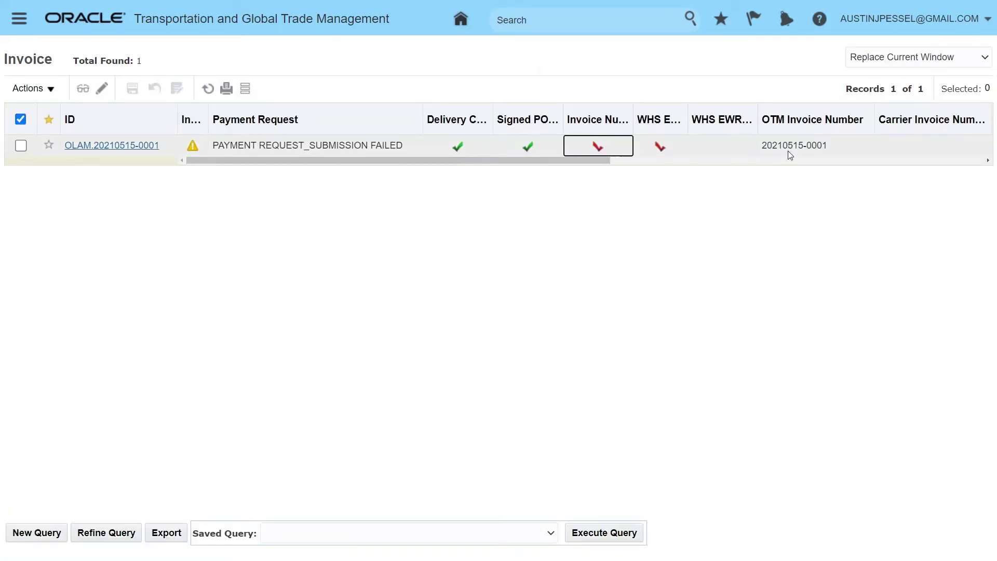
# - Set the invoice's carrier invoice number to WSD567 and save the change
pyautogui.click(895, 150)
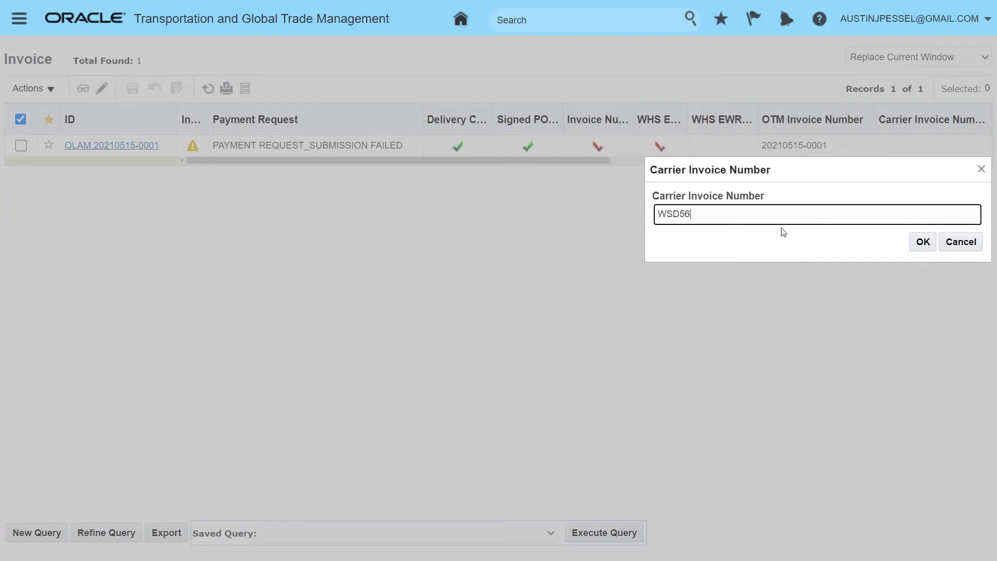
pyautogui.click(926, 245)
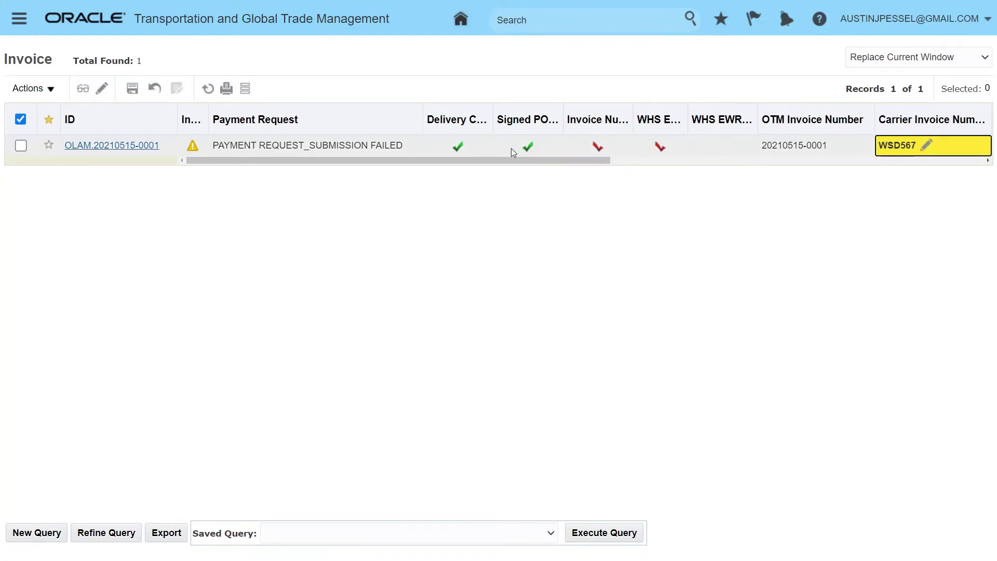
pyautogui.click(133, 89)
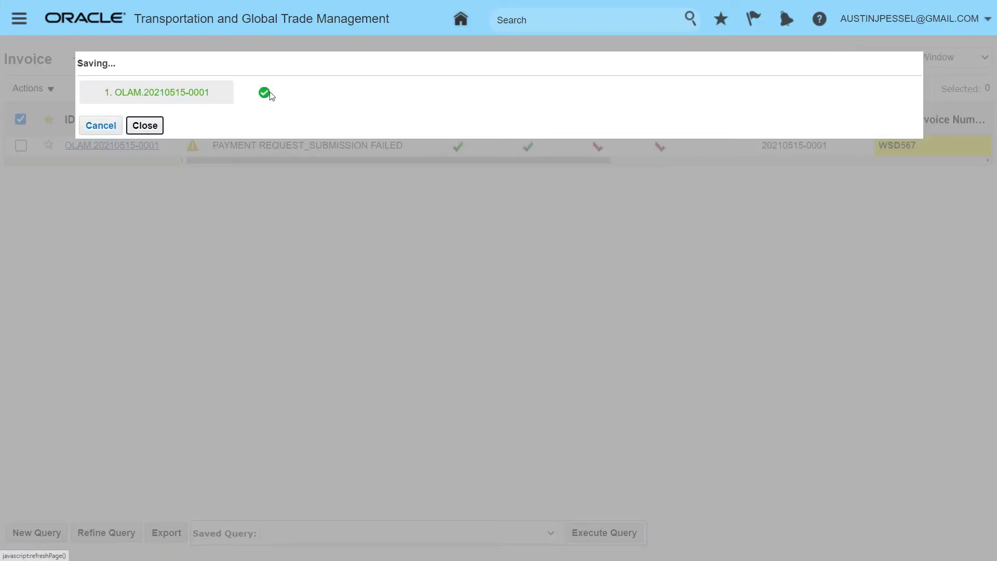
pyautogui.click(150, 129)
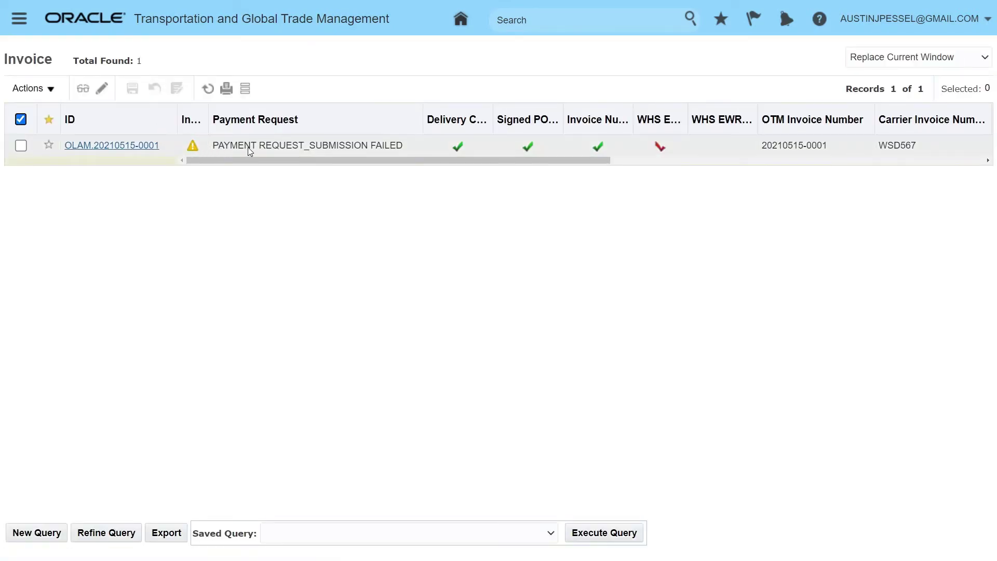
# - Check the invoice number indicator, payment request status and WHS indicator of the saved invoice
pyautogui.click(614, 151)
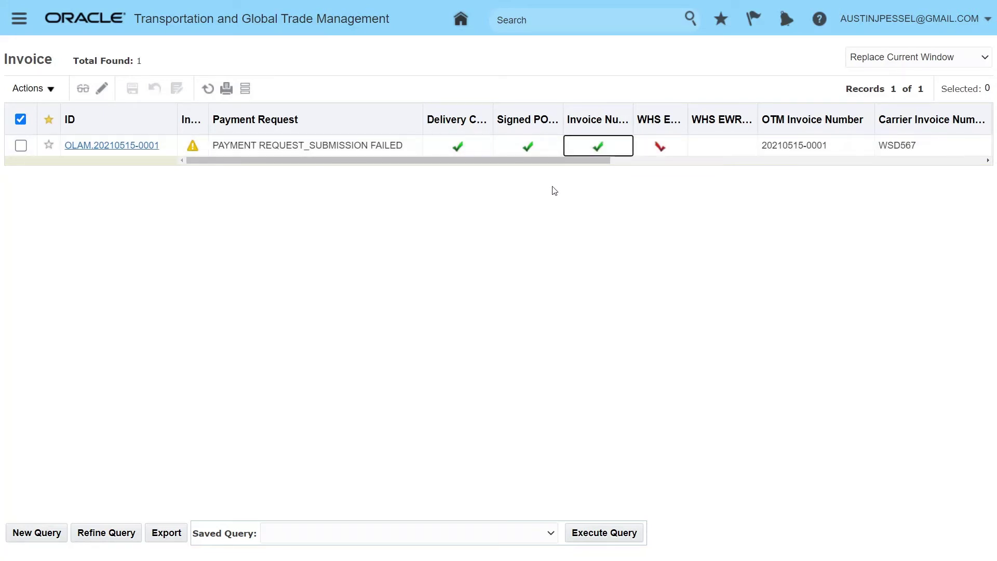
pyautogui.click(403, 148)
pyautogui.moveTo(403, 147); pyautogui.dragTo(314, 143)
pyautogui.click(671, 143)
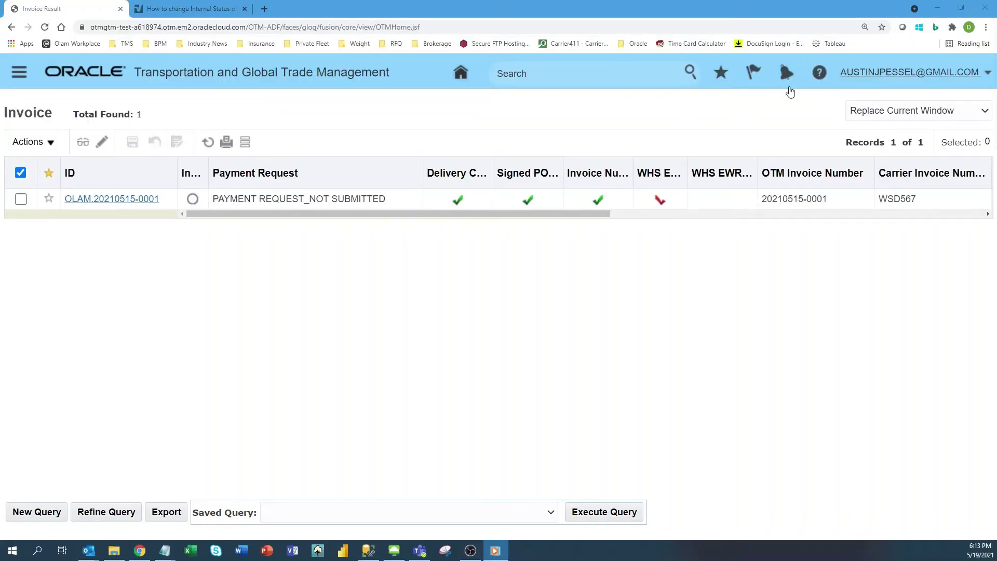
# - Rerun the invoice query and compare the invoice's current amount with its original amount
pyautogui.click(207, 143)
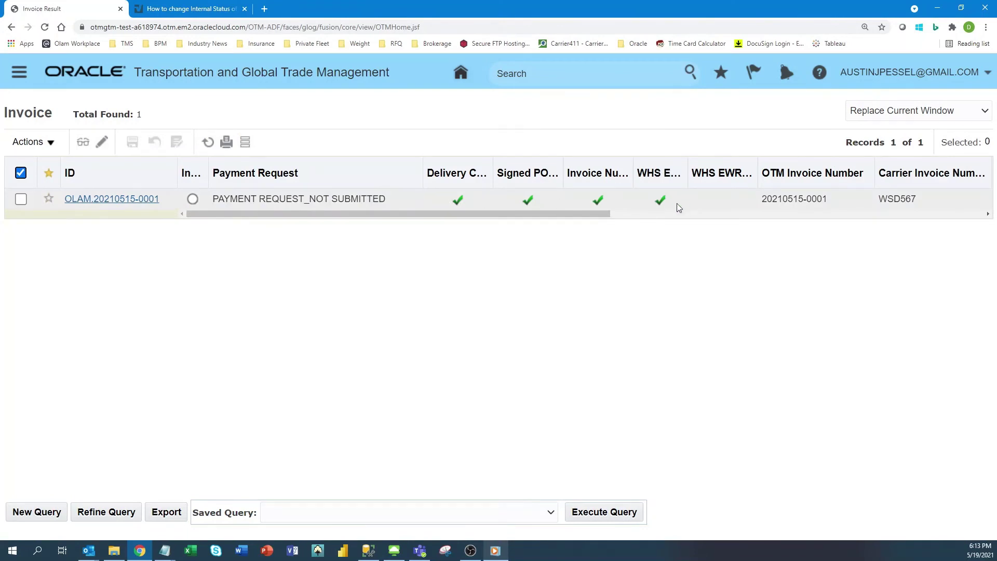
pyautogui.moveTo(590, 213); pyautogui.dragTo(769, 234)
pyautogui.click(691, 202)
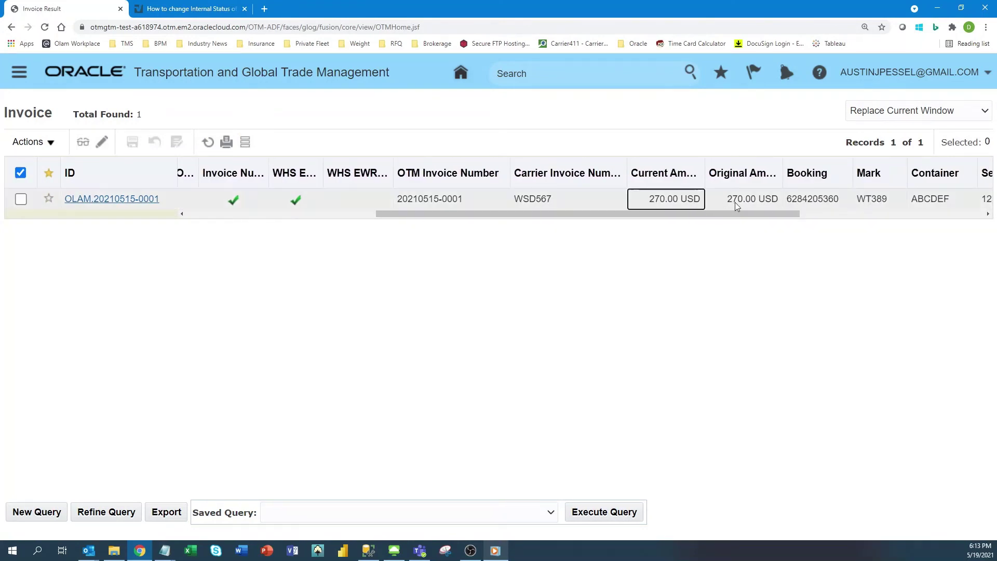
pyautogui.click(734, 202)
pyautogui.click(686, 202)
pyautogui.click(730, 203)
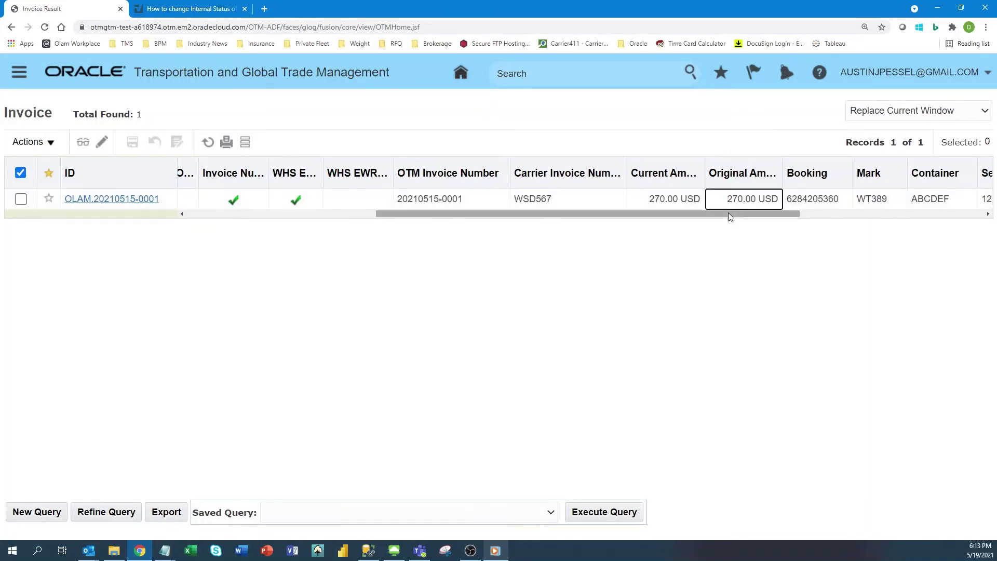
# - Request payment approval for the WT389 invoice and close the process result window
pyautogui.moveTo(728, 213); pyautogui.dragTo(201, 224)
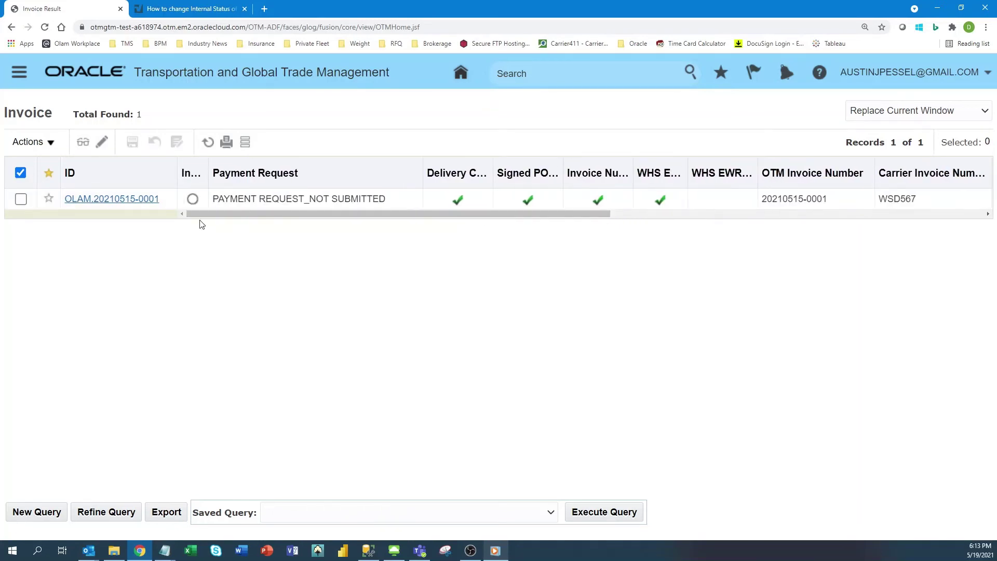
pyautogui.click(21, 200)
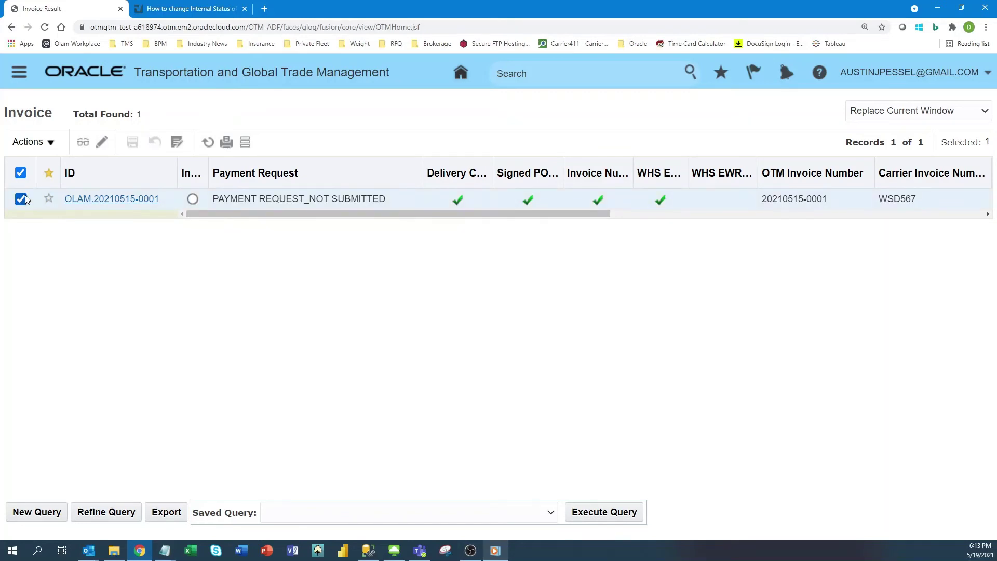
pyautogui.click(52, 143)
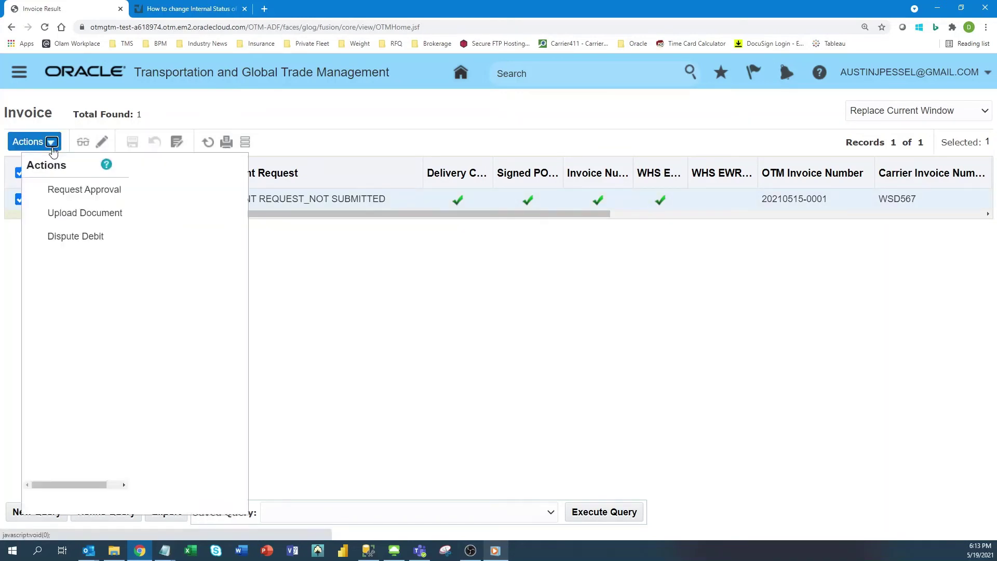
pyautogui.click(85, 190)
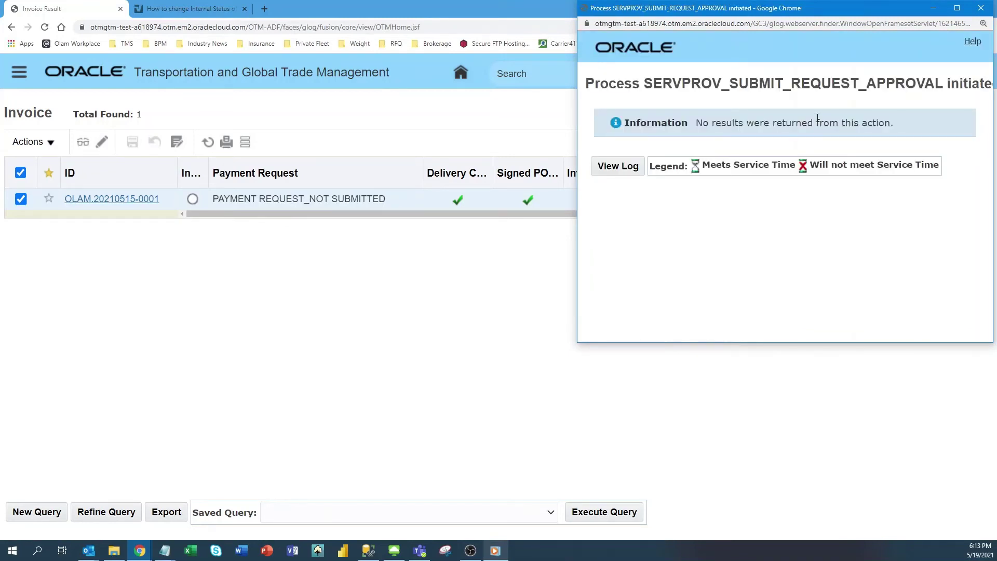
pyautogui.doubleClick(962, 88)
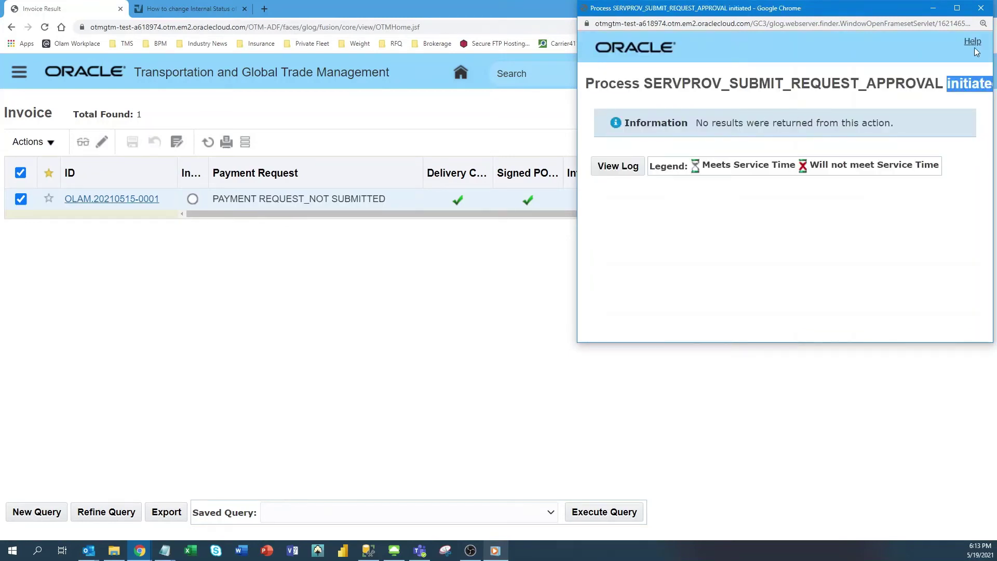
pyautogui.click(980, 11)
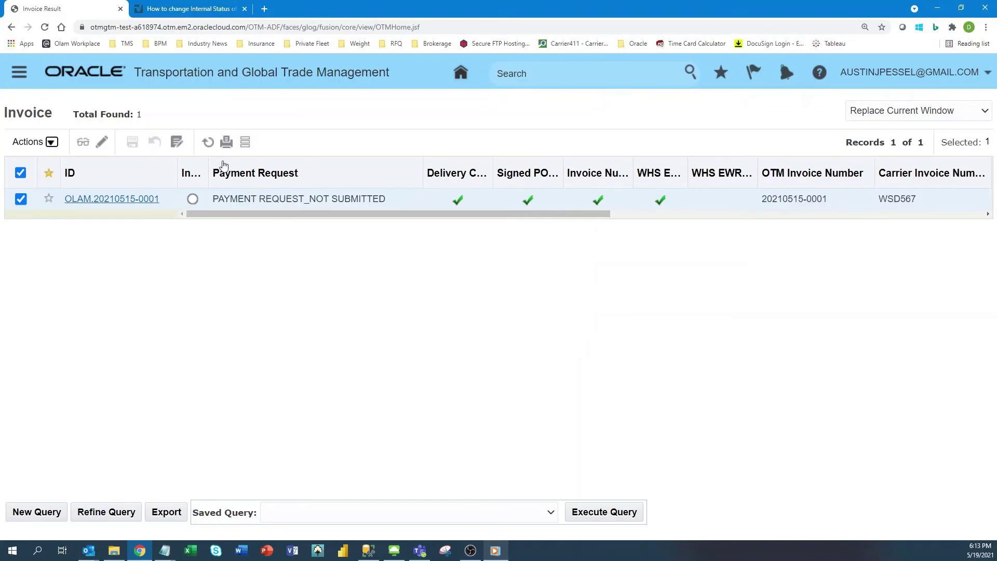
# - Rerun the invoice query, accepting the loss of the selected row, and check the payment request status and indicator
pyautogui.click(208, 147)
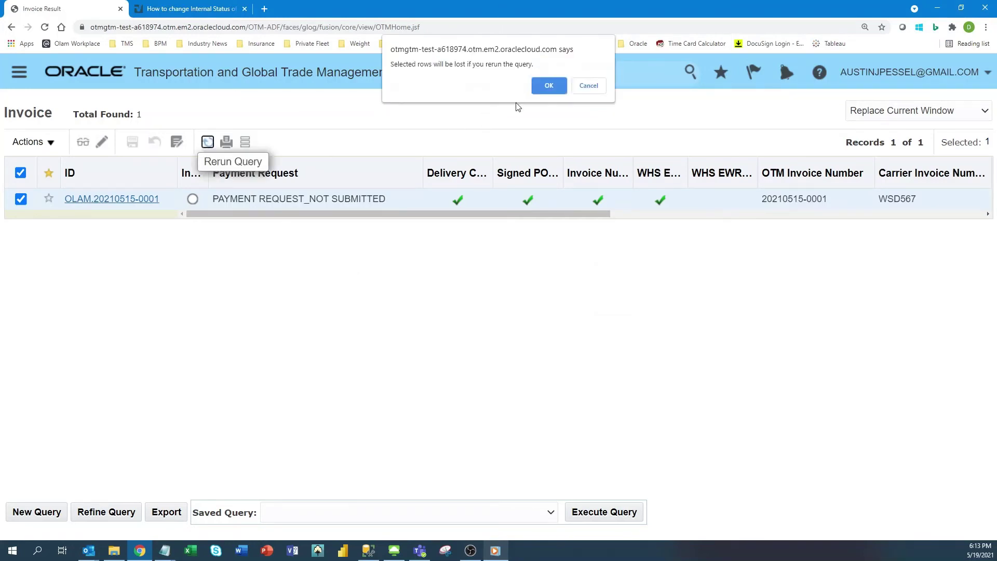
pyautogui.click(545, 88)
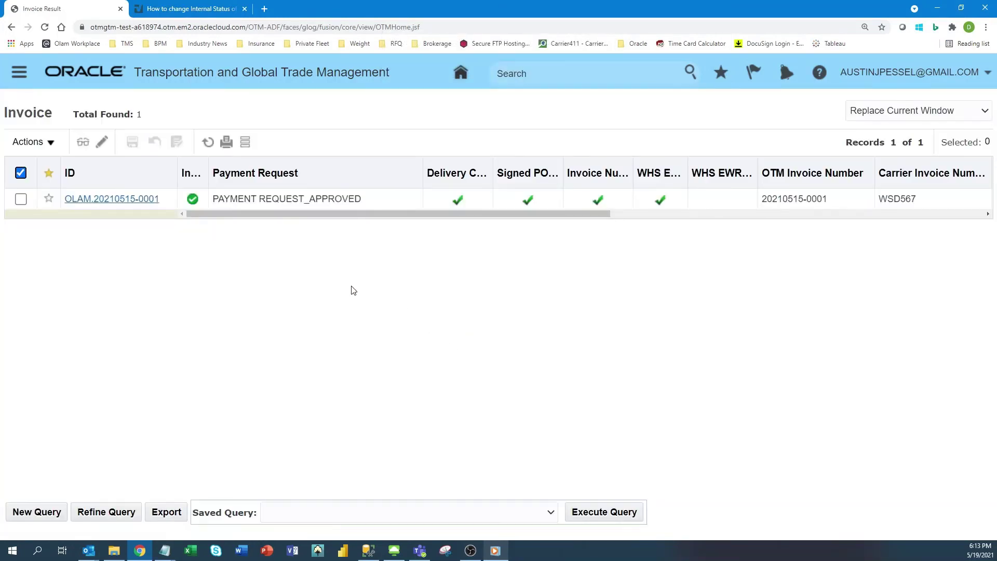
pyautogui.click(216, 203)
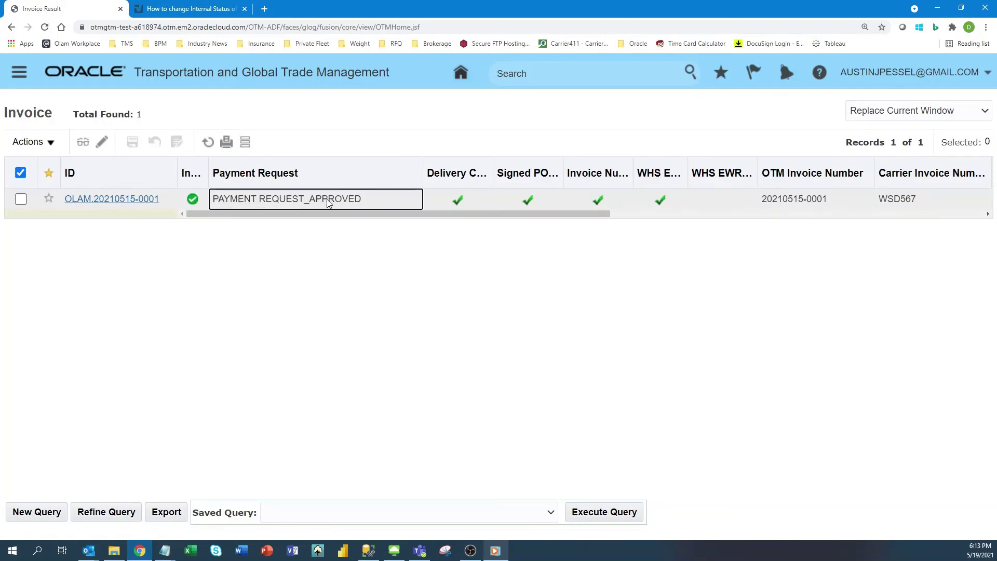
pyautogui.moveTo(313, 195); pyautogui.dragTo(310, 198)
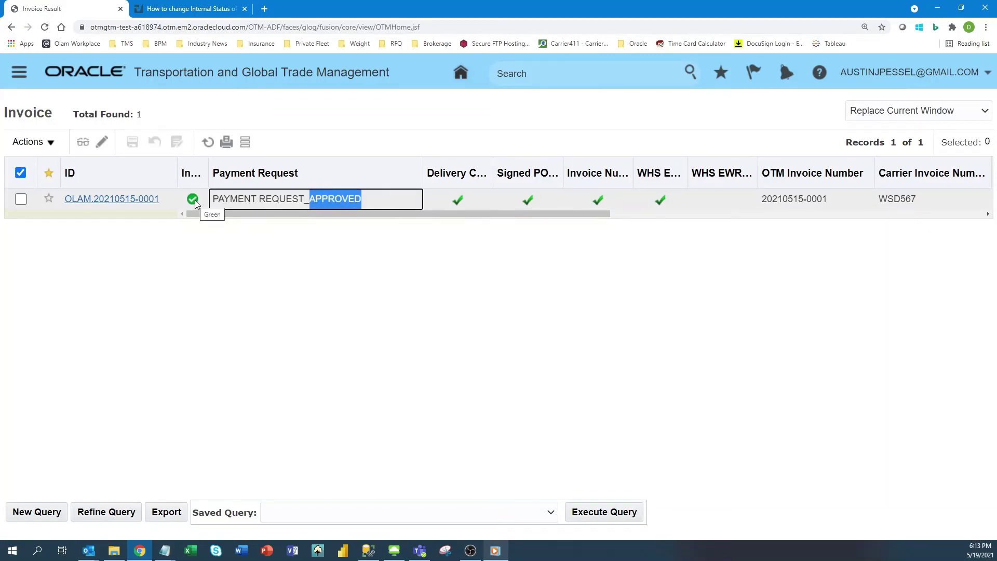
pyautogui.click(253, 310)
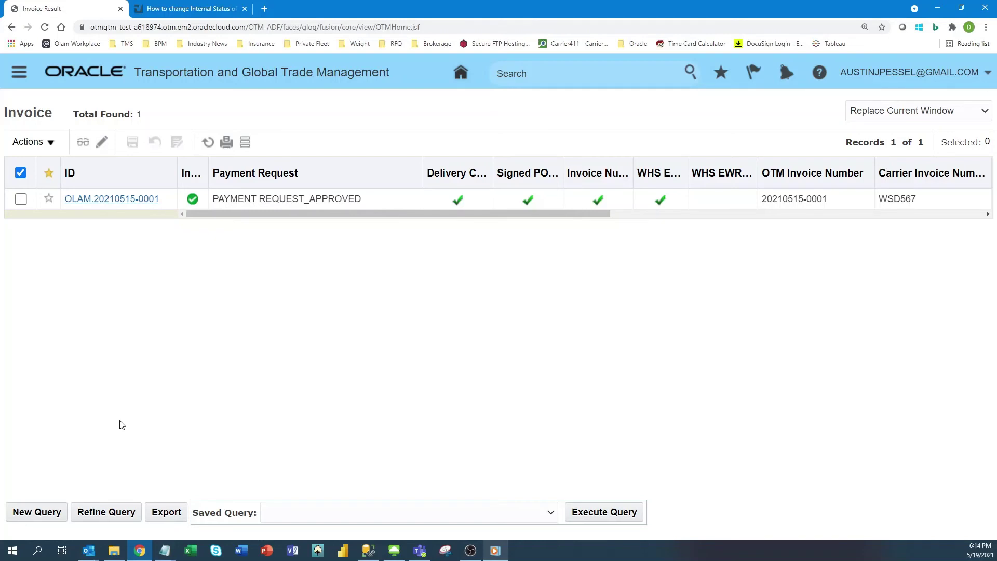
# - Search for the invoice with mark MQ134 and compare its current amount with its original amount
pyautogui.click(37, 515)
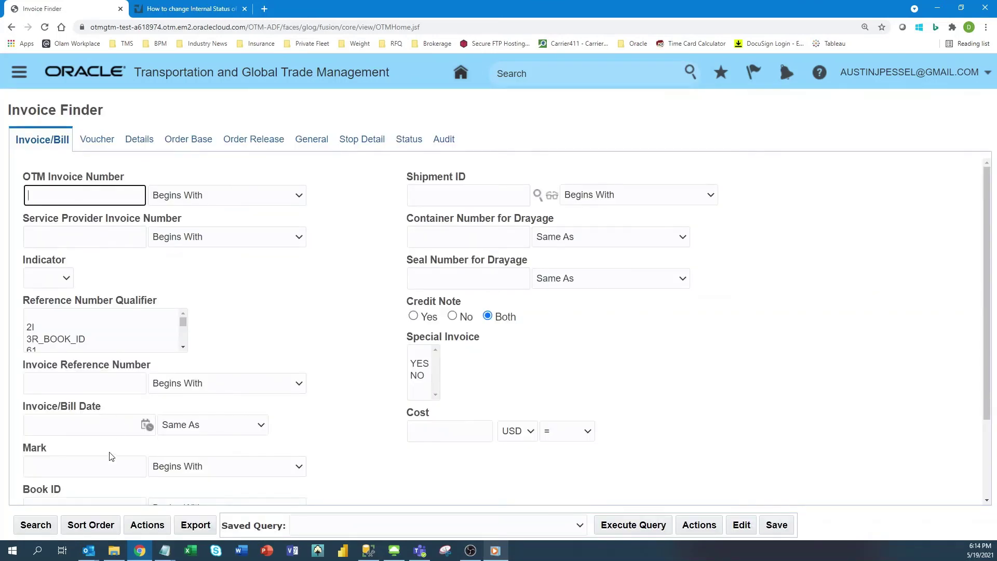
pyautogui.click(108, 463)
pyautogui.write('MQ')
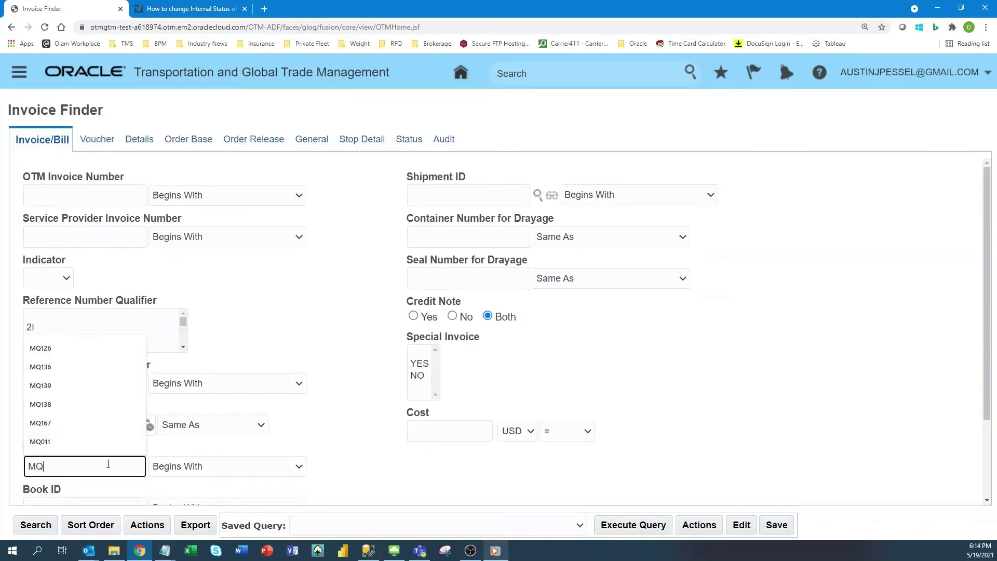
pyautogui.write('134')
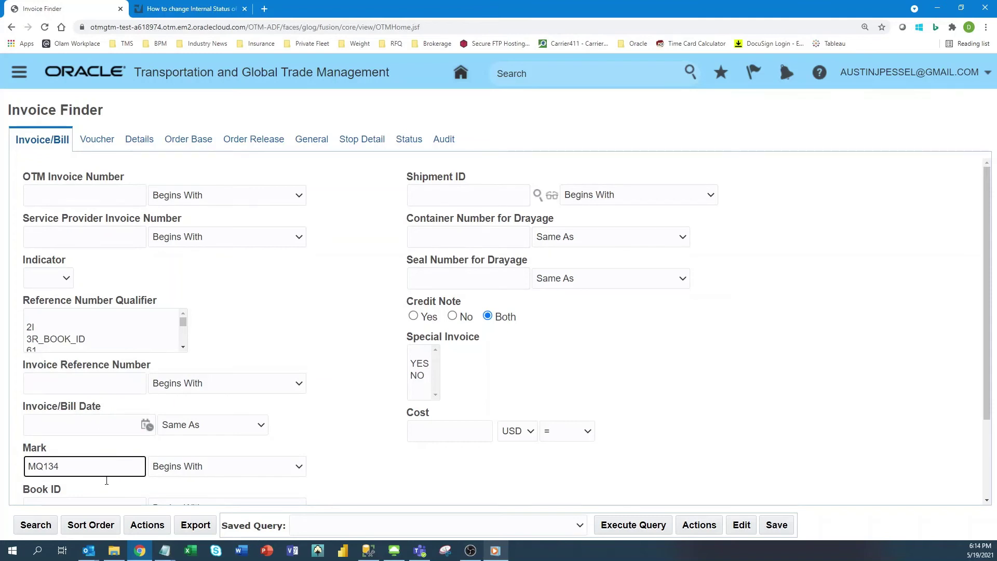
pyautogui.click(35, 524)
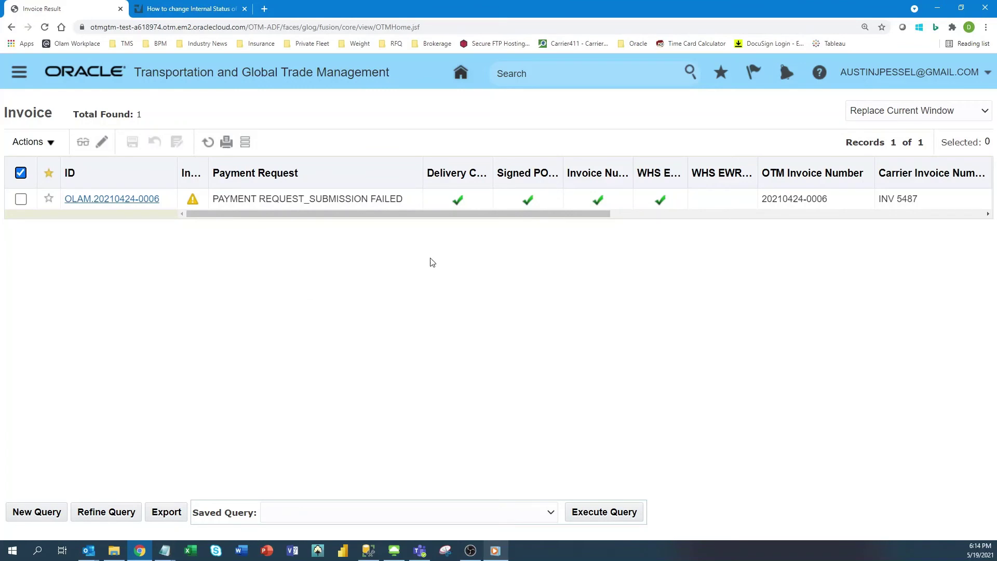
pyautogui.moveTo(514, 215); pyautogui.dragTo(648, 223)
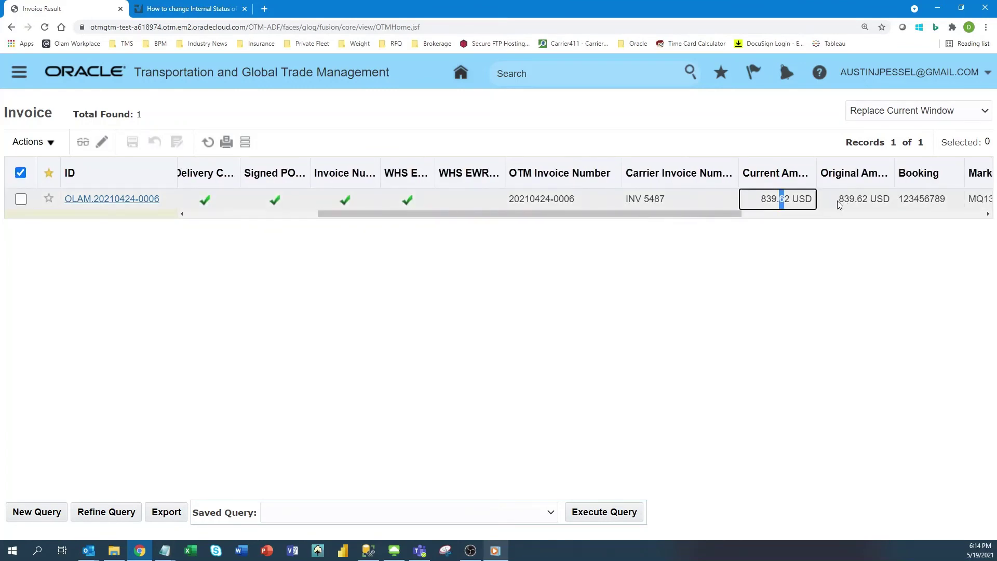
pyautogui.moveTo(732, 214); pyautogui.dragTo(583, 224)
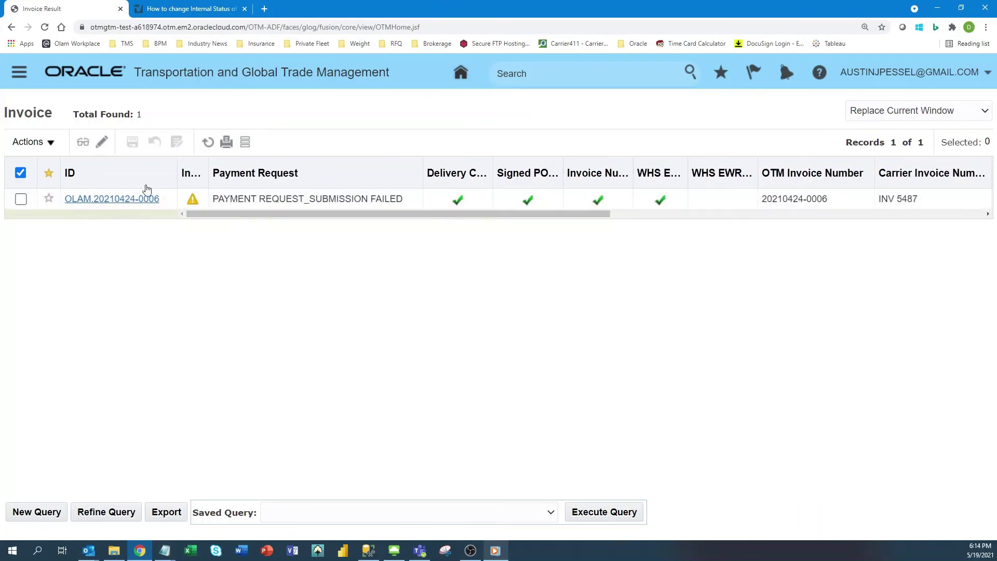
# - Open the line items of the MQ134 invoice and examine the freight charge and accessorial code of the CHE line
pyautogui.click(114, 203)
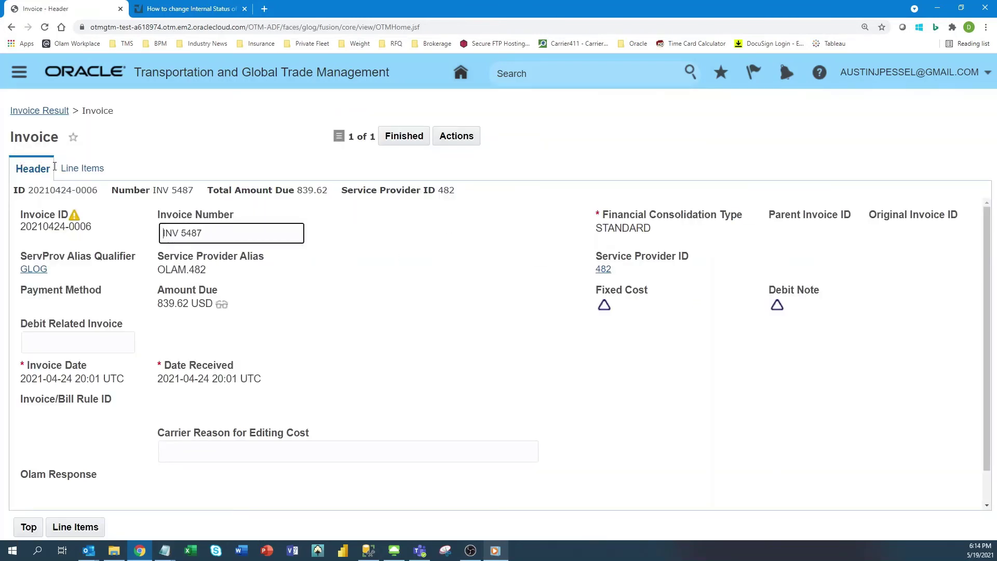
pyautogui.click(91, 171)
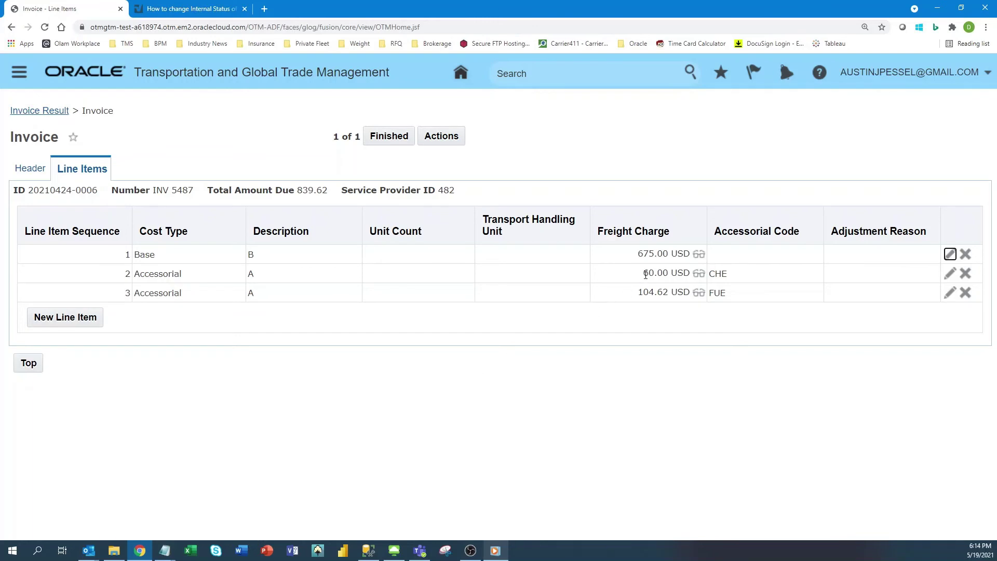
pyautogui.moveTo(645, 275); pyautogui.dragTo(728, 270)
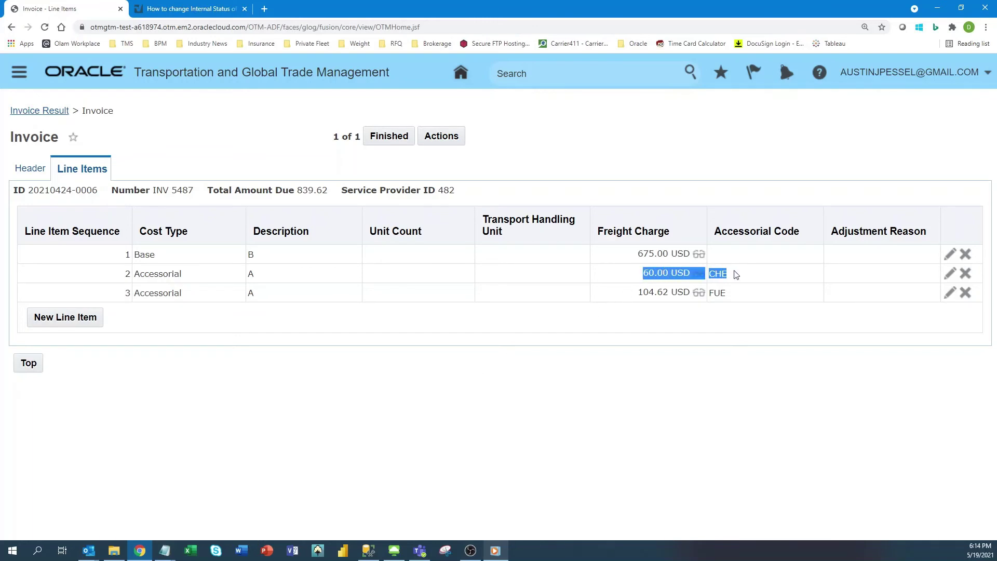
pyautogui.click(738, 276)
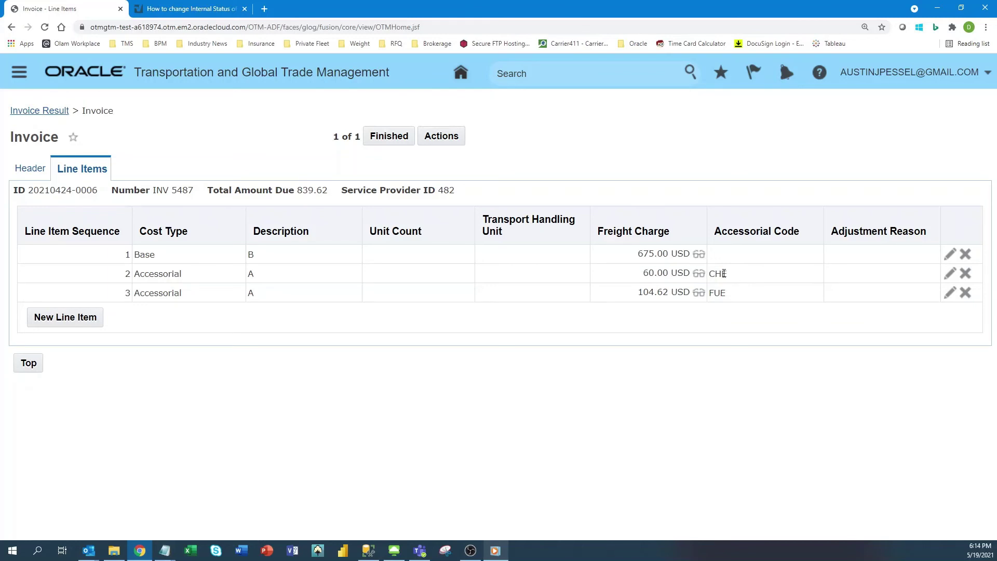
pyautogui.doubleClick(721, 273)
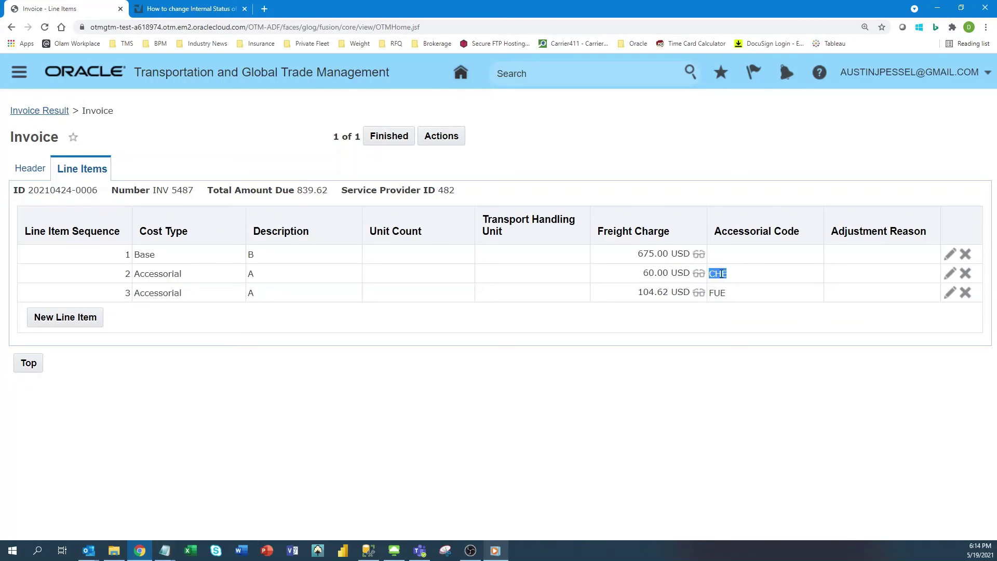
pyautogui.click(755, 278)
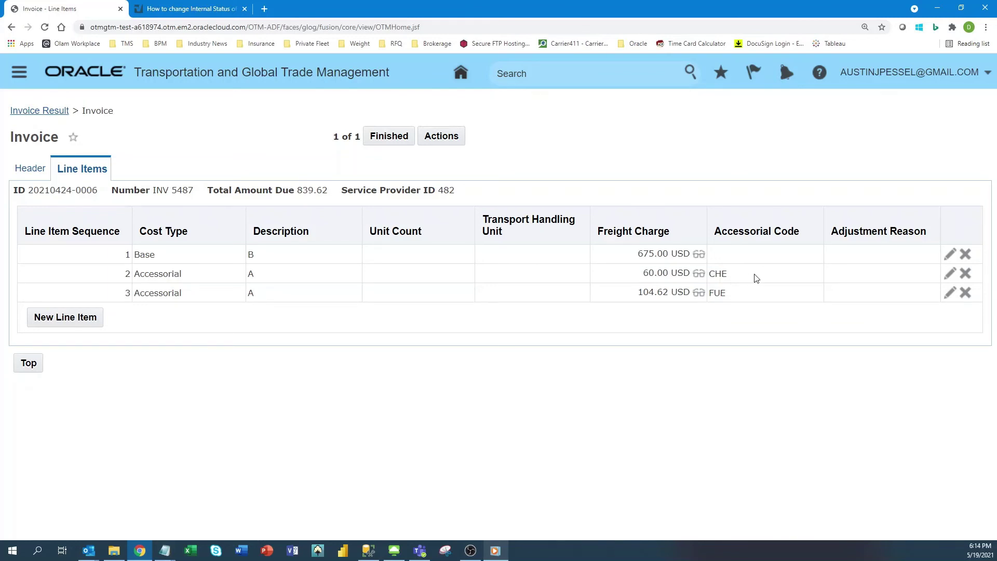
# - Set the freight charge of the CHE chassis fee line item to 90.00 USD, save it and check the listed charge
pyautogui.click(949, 274)
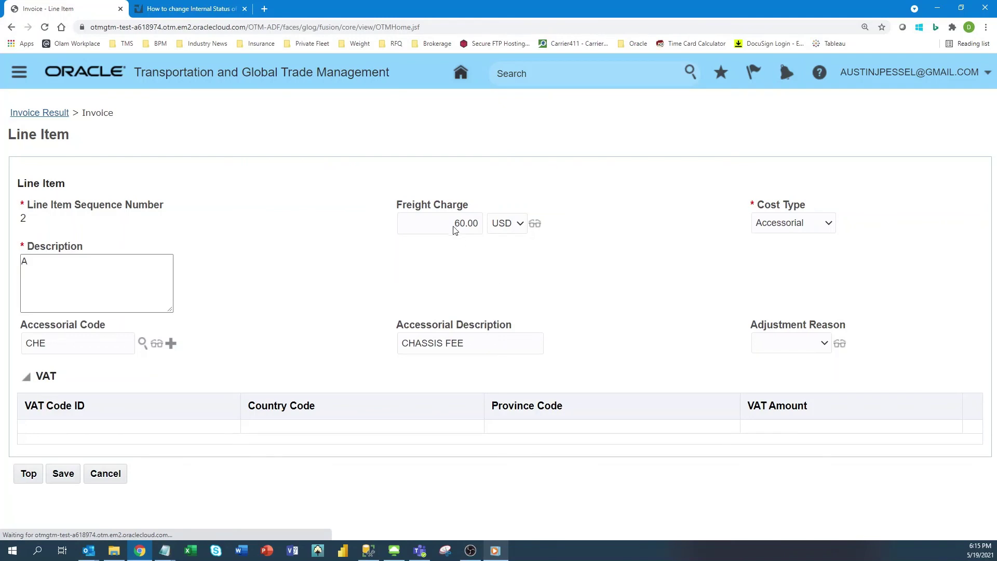
pyautogui.click(455, 228)
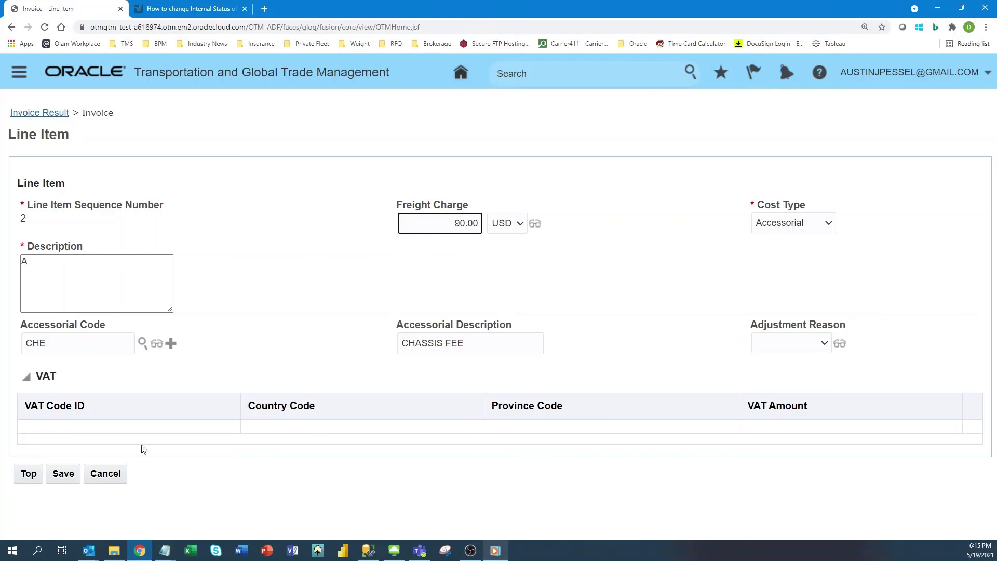
pyautogui.click(63, 473)
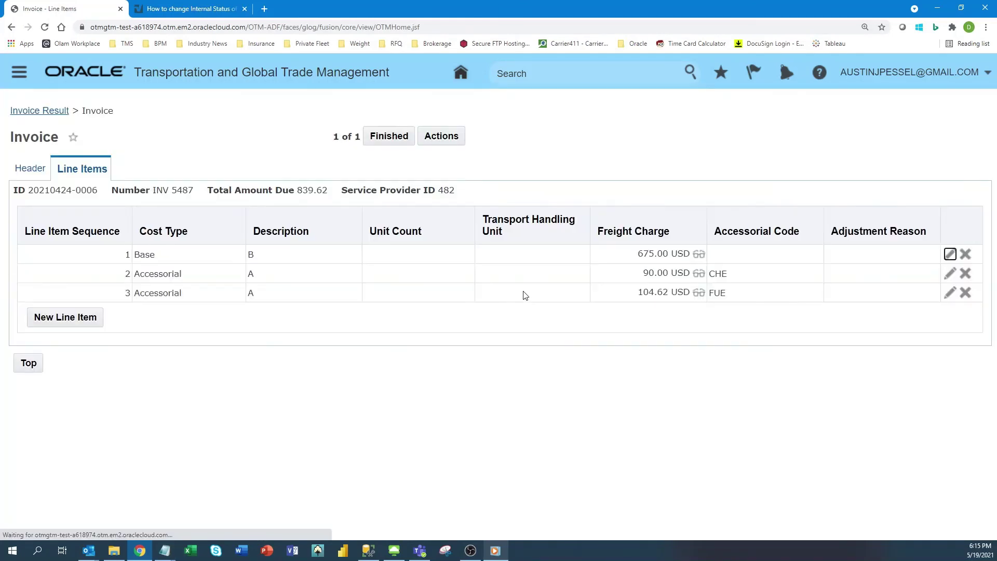
pyautogui.moveTo(644, 272); pyautogui.dragTo(656, 273)
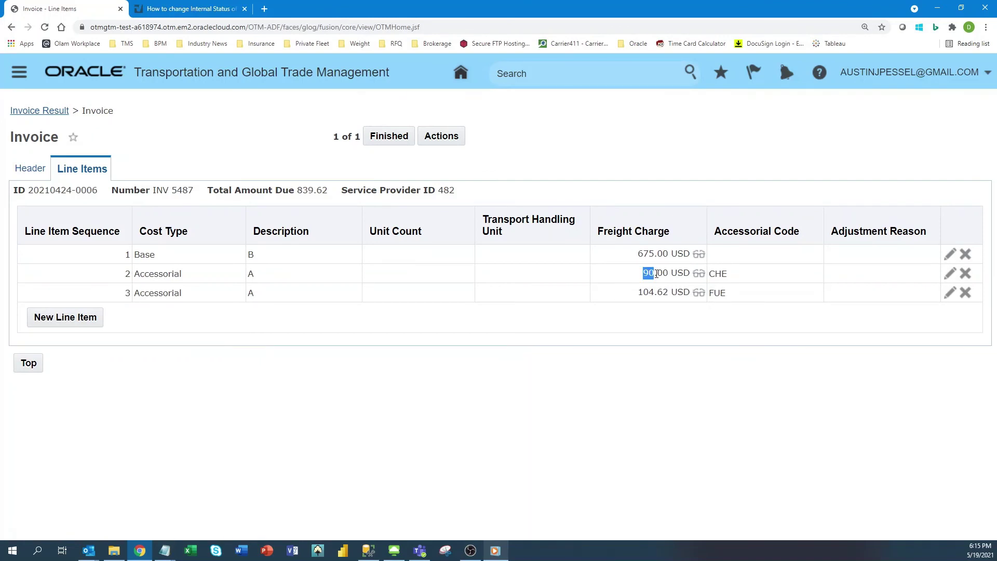
pyautogui.click(560, 287)
# - Add line item 4 with a 50.00 USD freight charge, cost type Accessorial and description EXTRA FEE, and save it
pyautogui.click(73, 323)
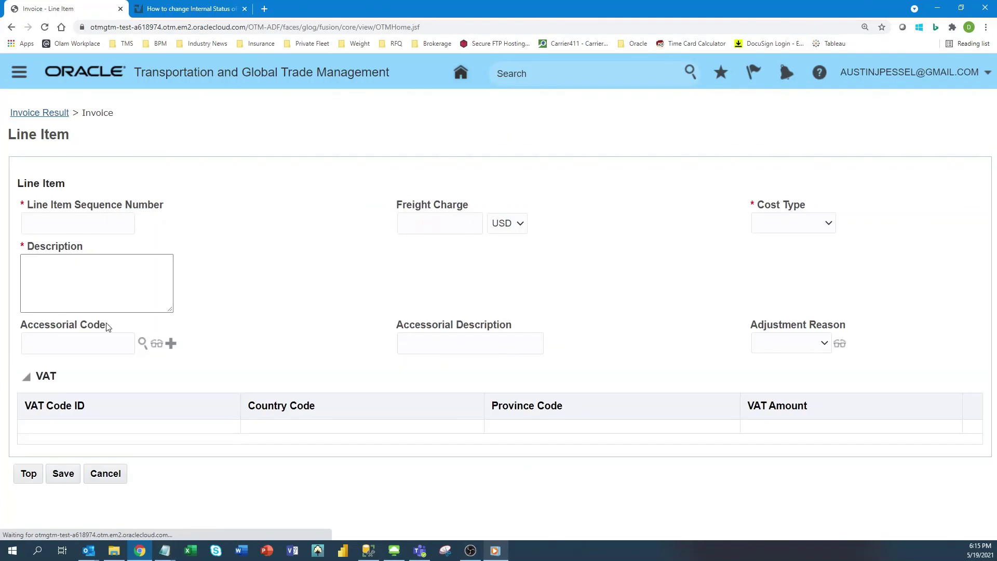
pyautogui.click(81, 229)
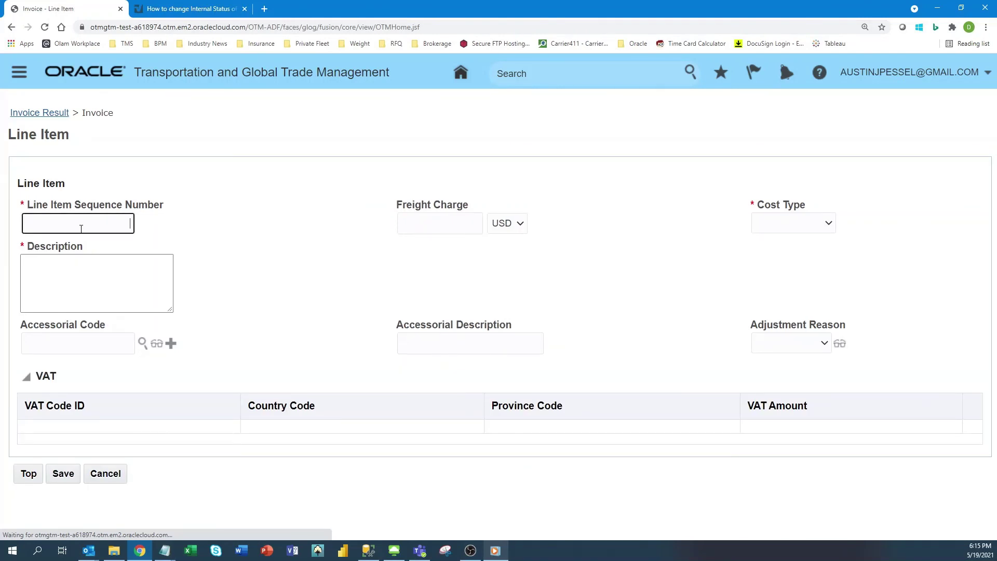
pyautogui.write('4')
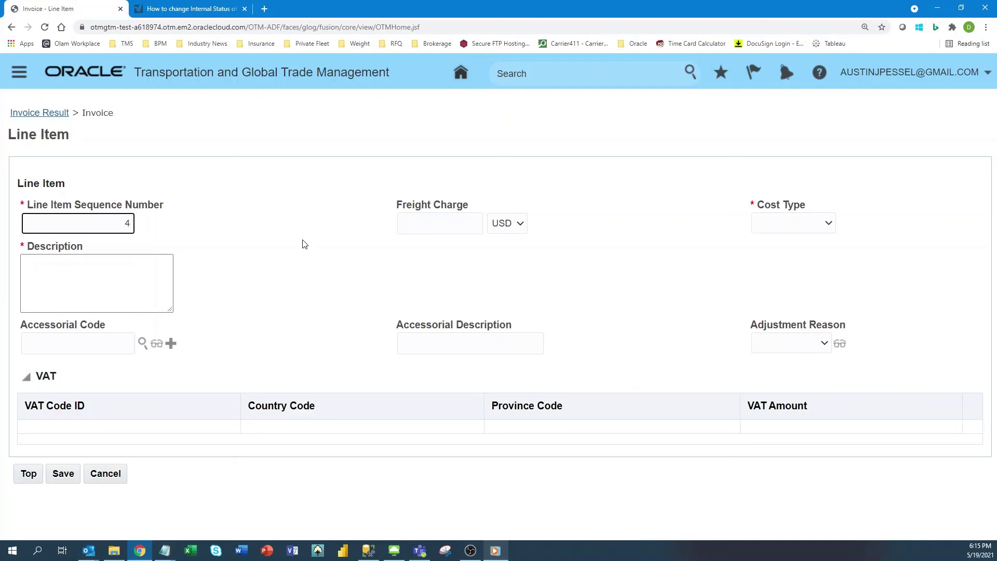
pyautogui.click(424, 226)
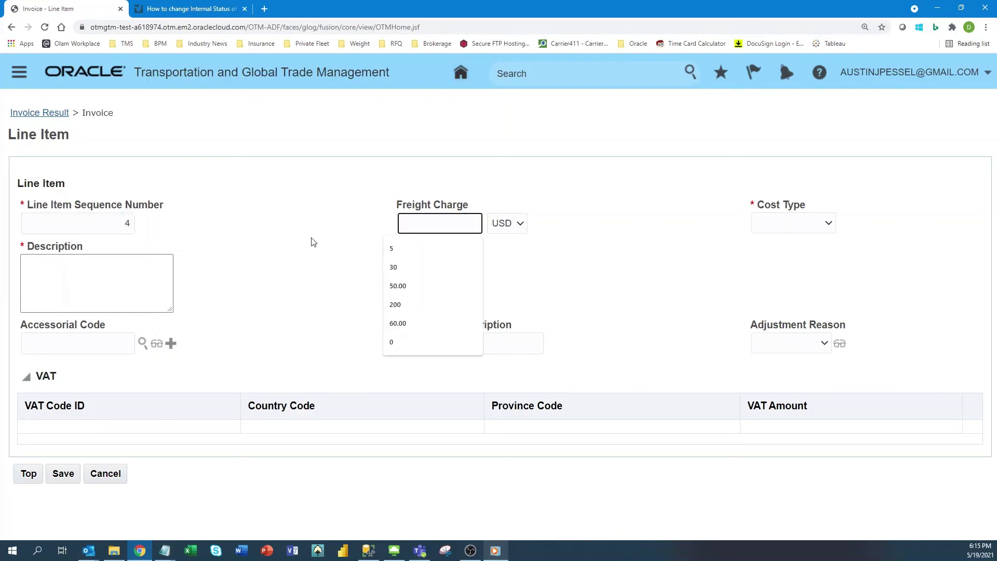
pyautogui.write('50')
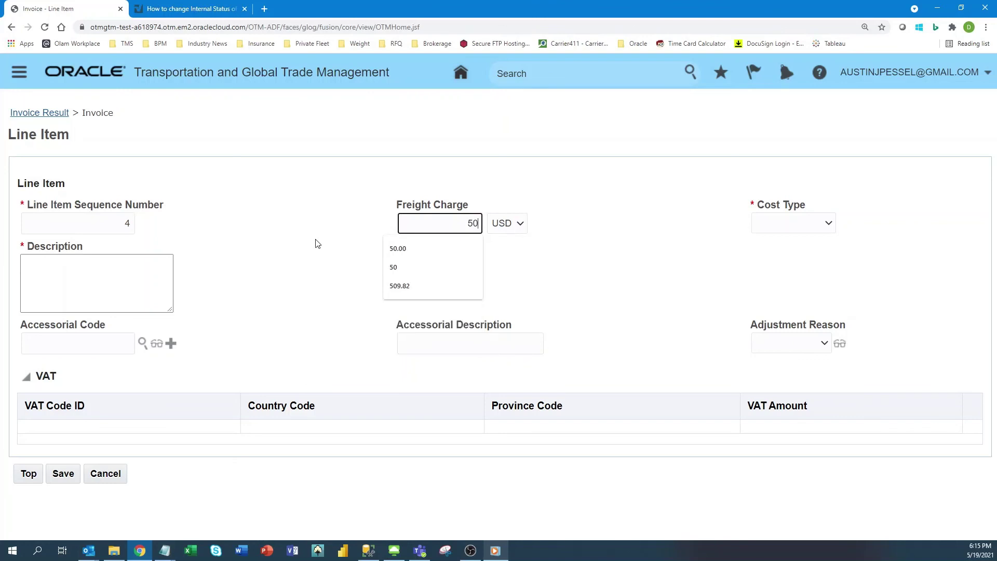
pyautogui.click(463, 250)
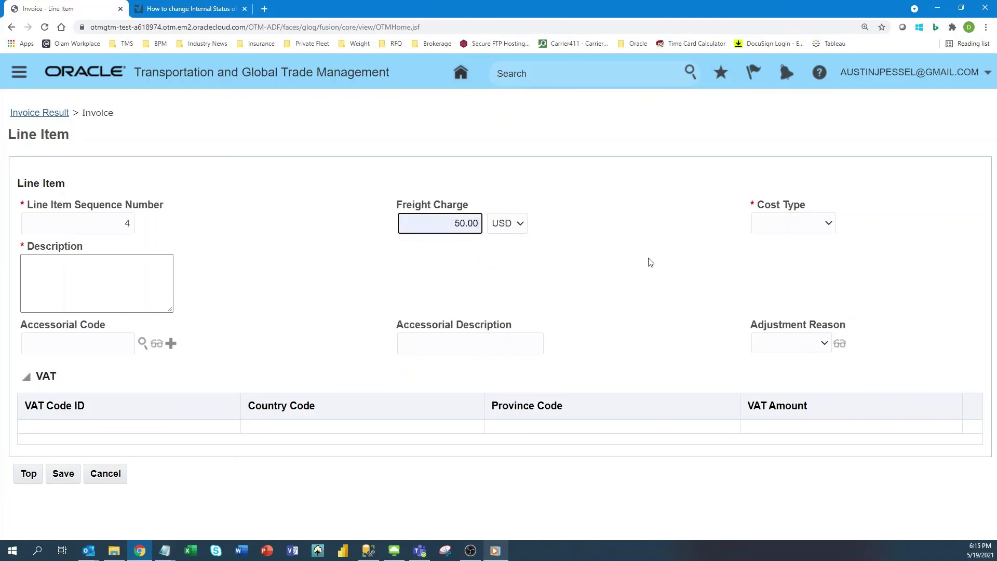
pyautogui.click(775, 225)
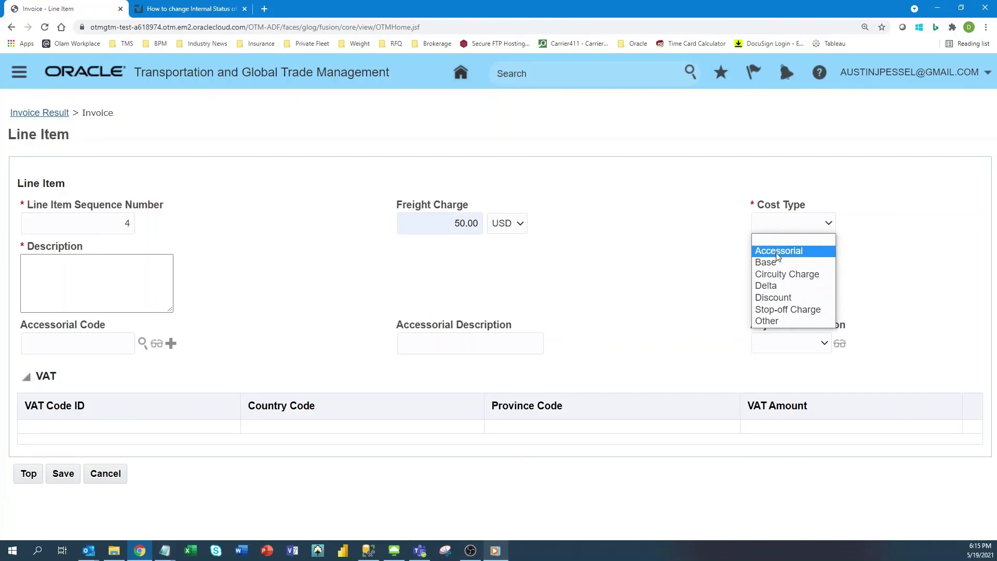
pyautogui.click(777, 251)
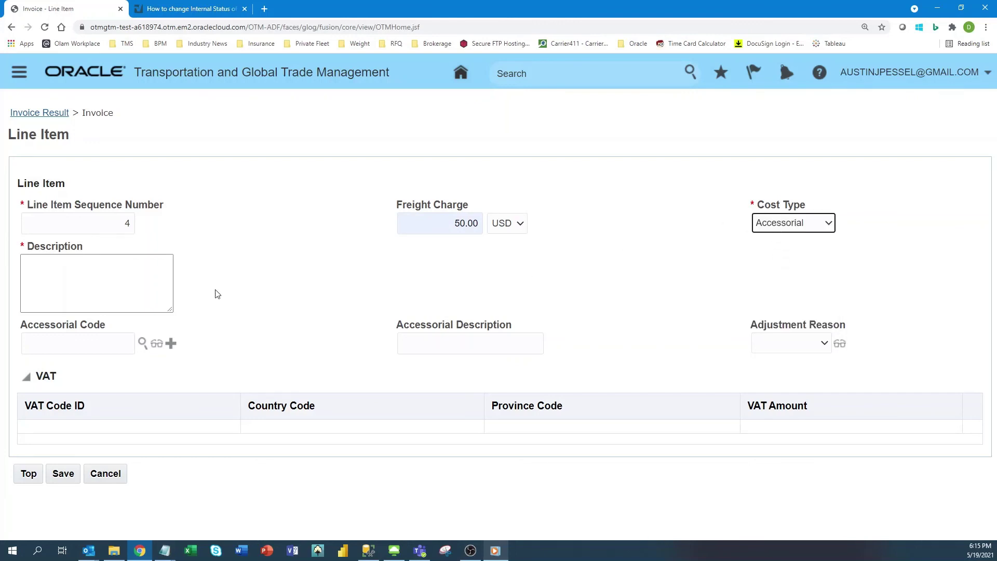
pyautogui.click(138, 286)
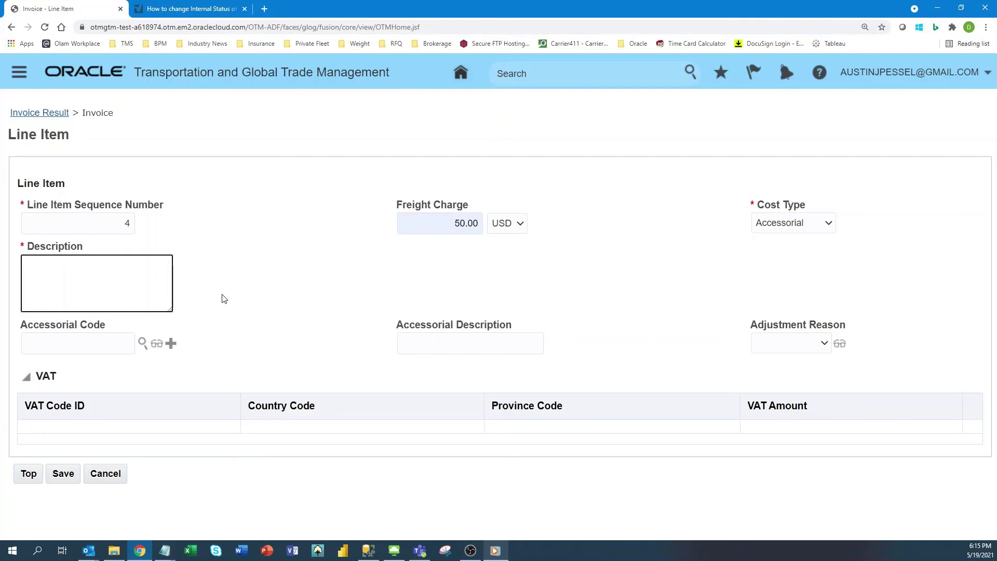
pyautogui.write('EXTRA FEE')
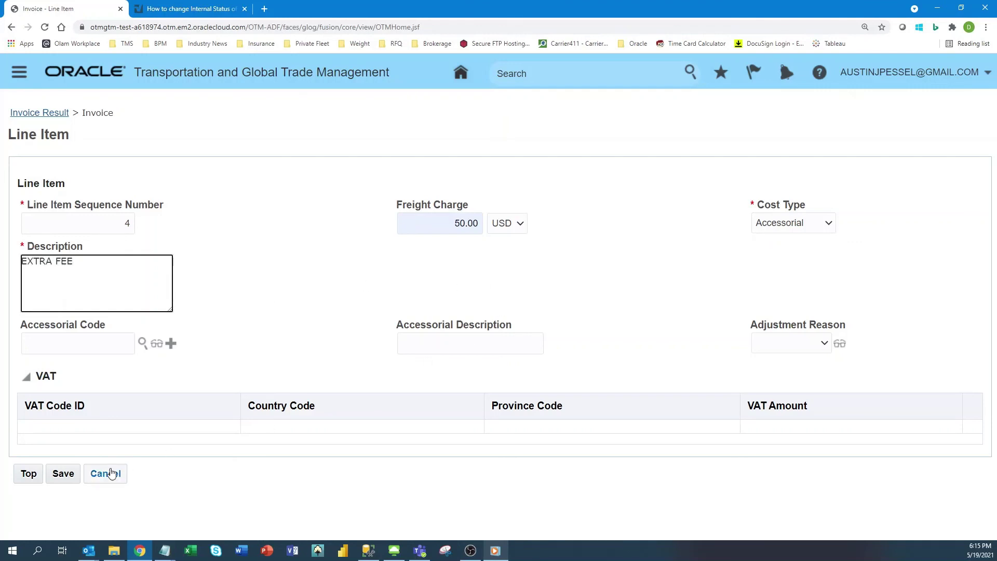
pyautogui.click(63, 473)
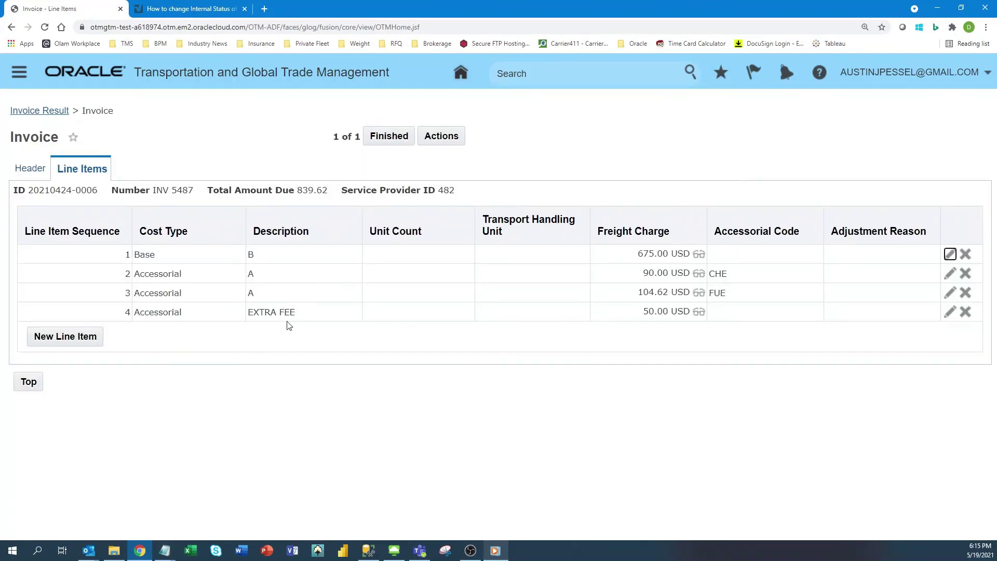
# - Finish editing the MQ134 invoice and return to the invoice results to compare its current and original amounts
pyautogui.click(397, 140)
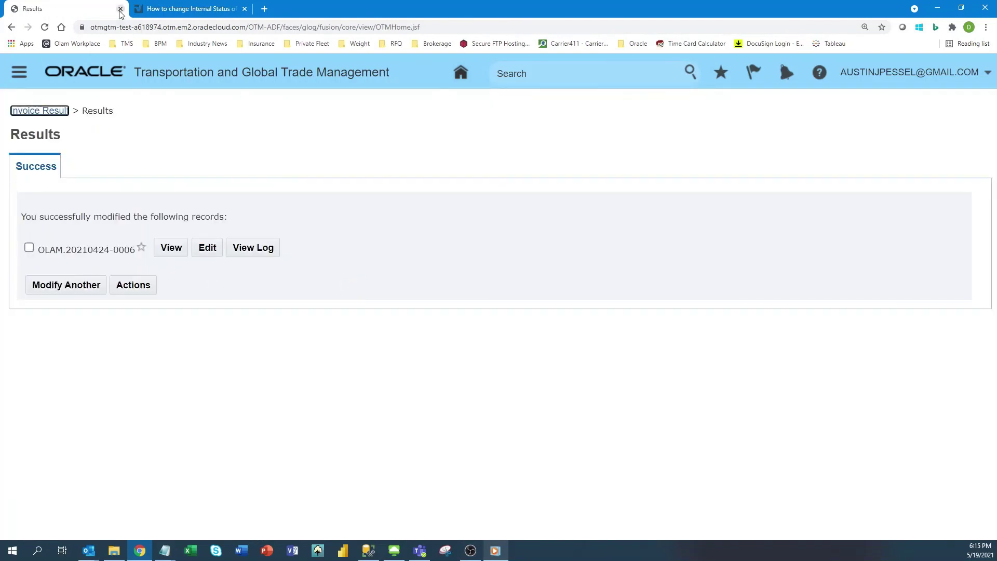
pyautogui.click(56, 112)
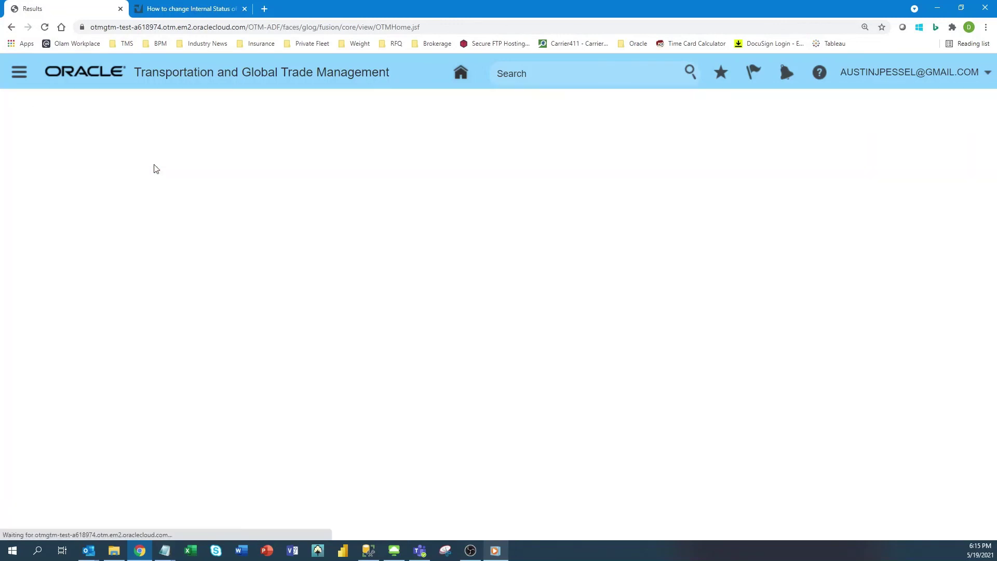
pyautogui.moveTo(499, 216); pyautogui.dragTo(715, 217)
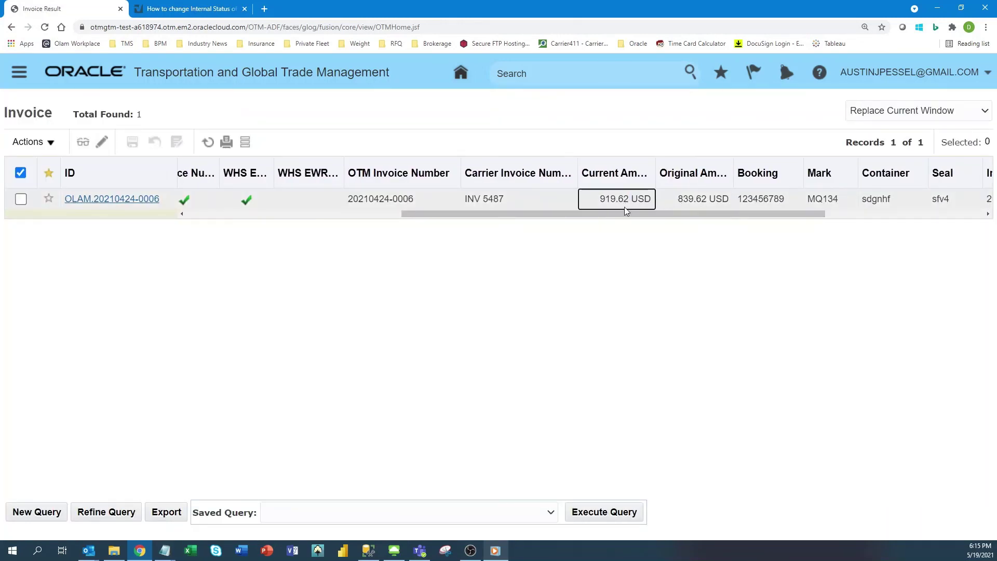
# - Select the MQ134 invoice, submit it with the Request Approval action and close the process window
pyautogui.moveTo(553, 217); pyautogui.dragTo(325, 220)
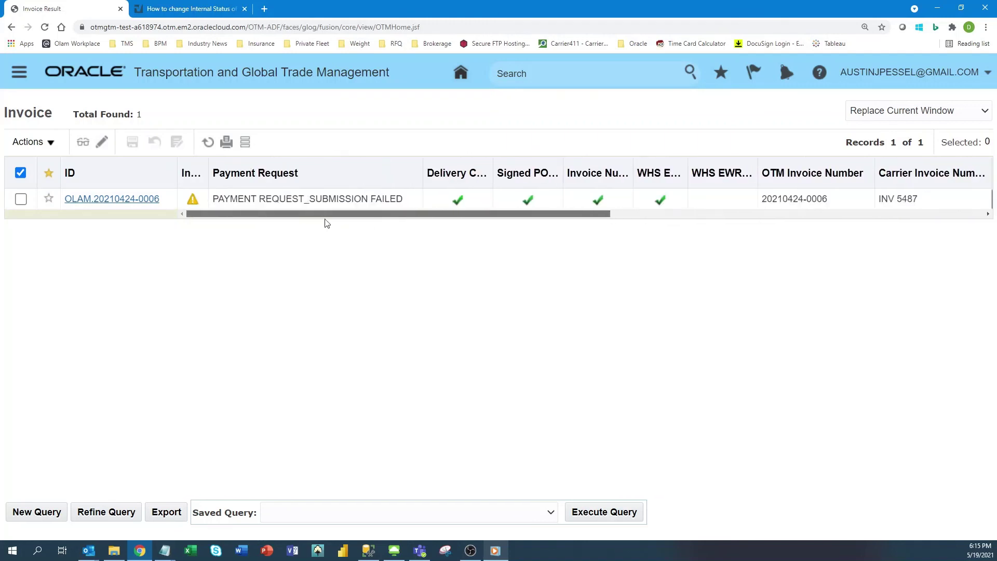
pyautogui.click(21, 199)
pyautogui.click(33, 142)
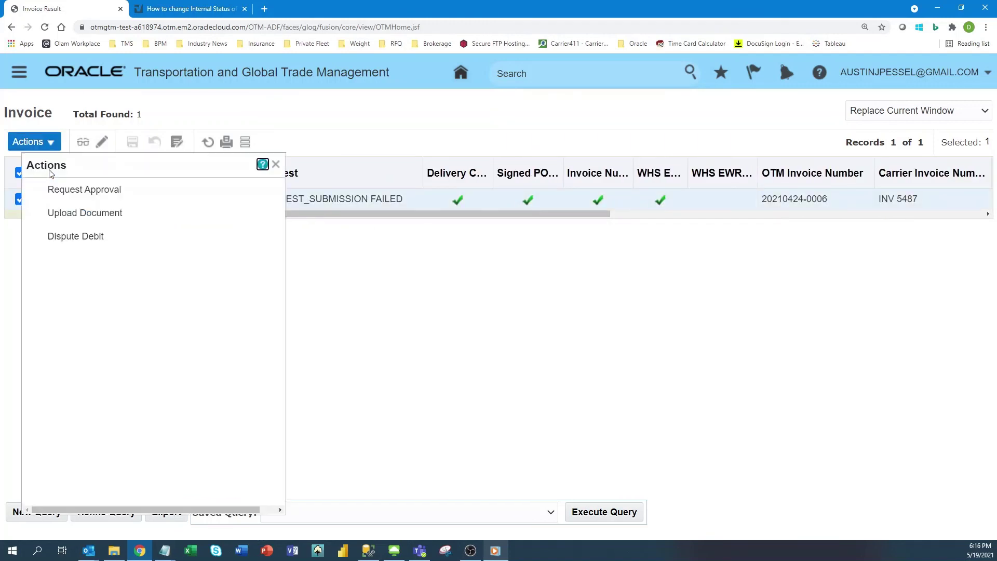
pyautogui.click(61, 189)
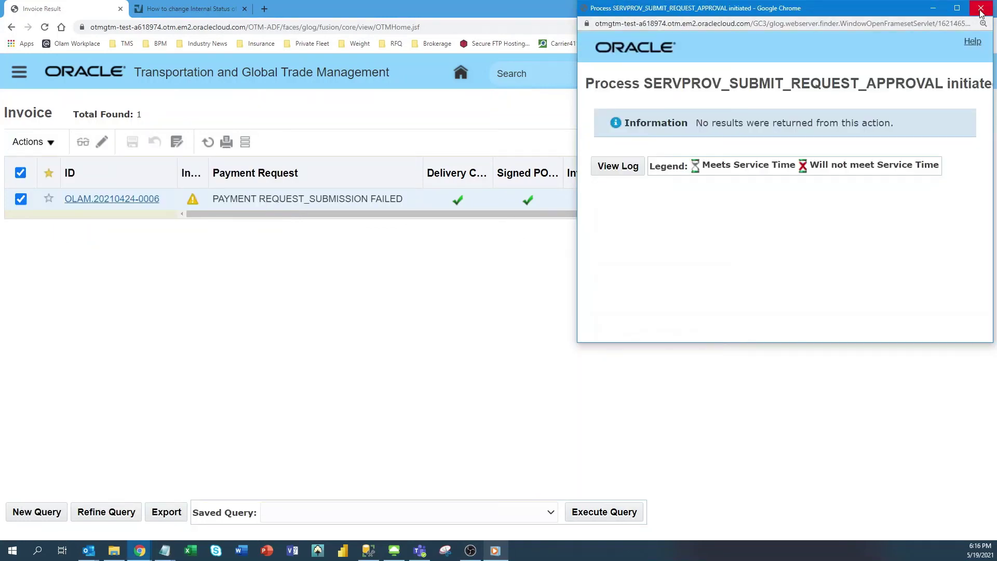
pyautogui.click(980, 9)
# - Rerun the query, accepting the loss of the selected row, and check the MQ134 invoice's payment request status
pyautogui.click(207, 142)
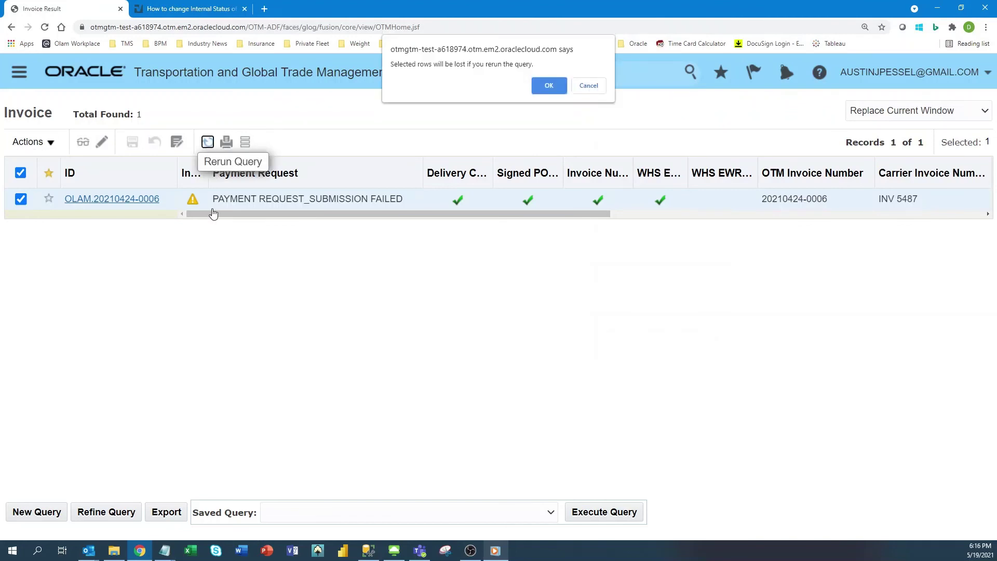
pyautogui.click(548, 87)
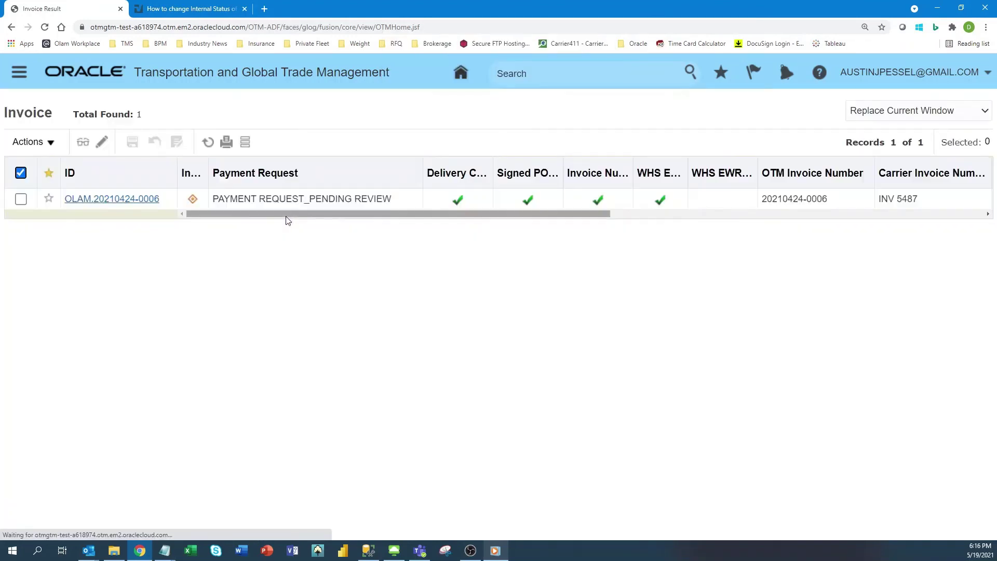
pyautogui.click(217, 204)
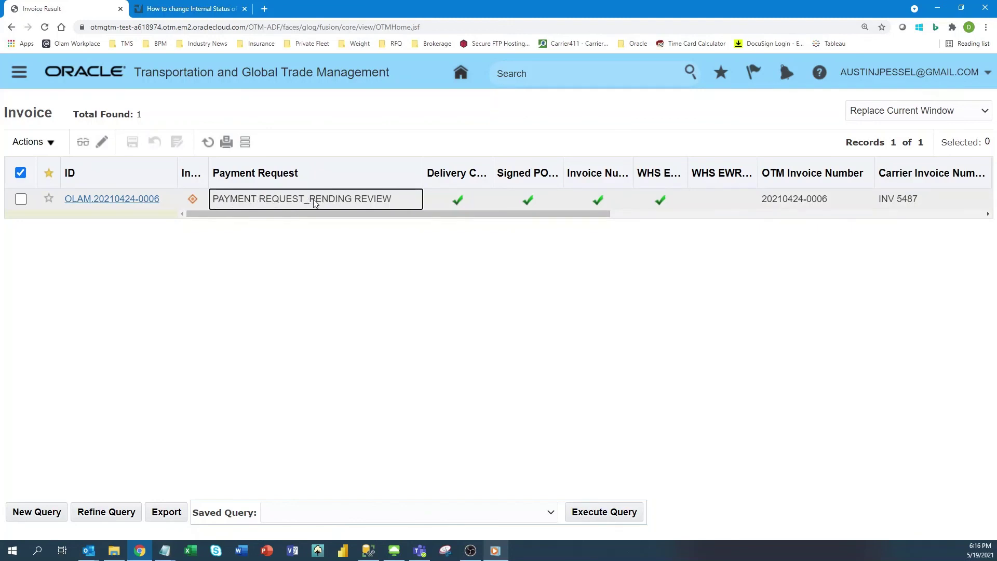
pyautogui.moveTo(311, 201); pyautogui.dragTo(400, 203)
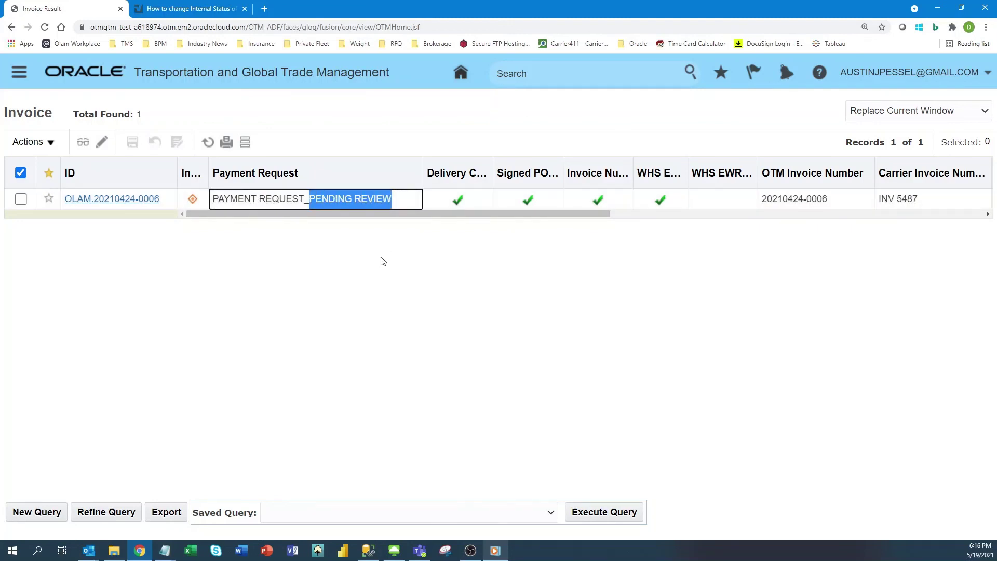